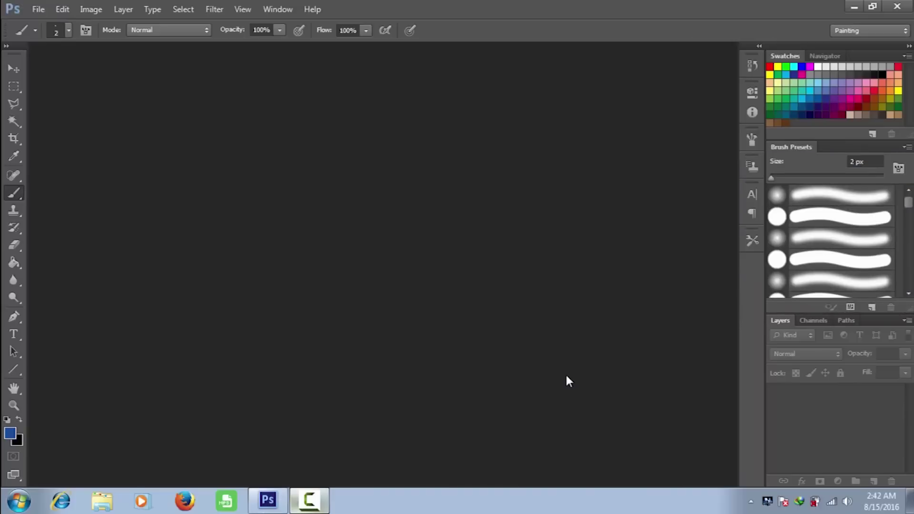
Create a blank white A4 document at 300 ppi from the International Paper preset
left_click(38, 9)
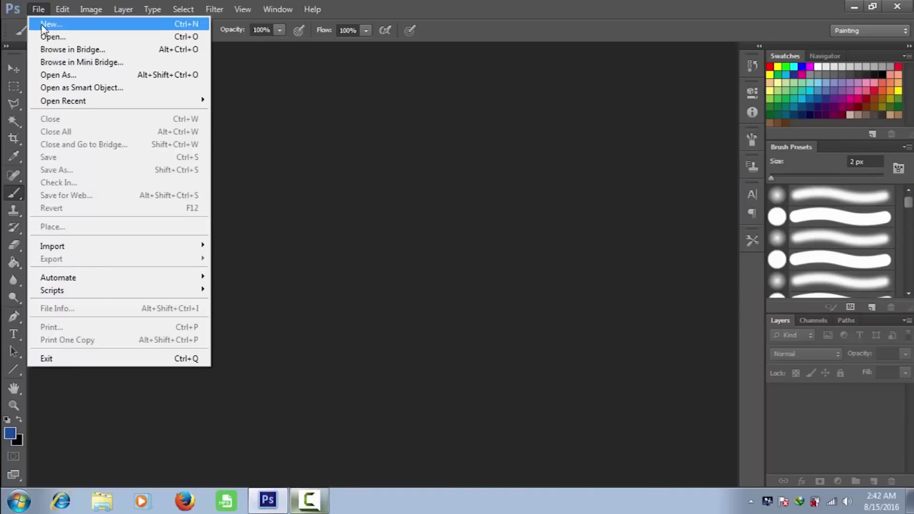
left_click(50, 24)
left_click(502, 161)
left_click(474, 228)
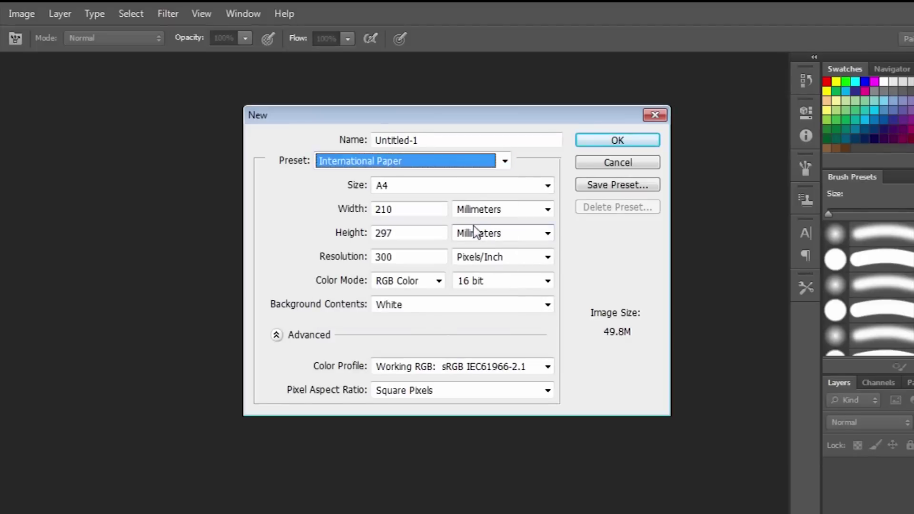
left_click_drag(414, 257, 389, 258)
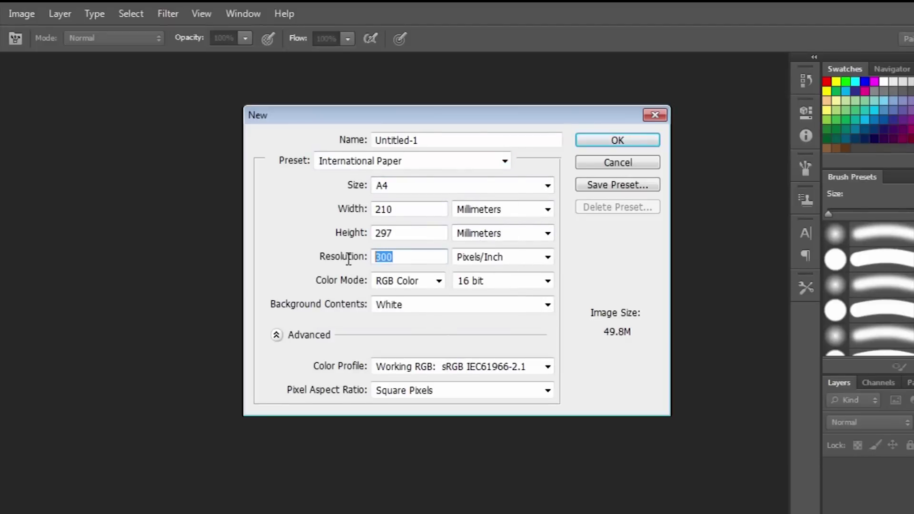
left_click(579, 139)
left_click(47, 13)
left_click(51, 36)
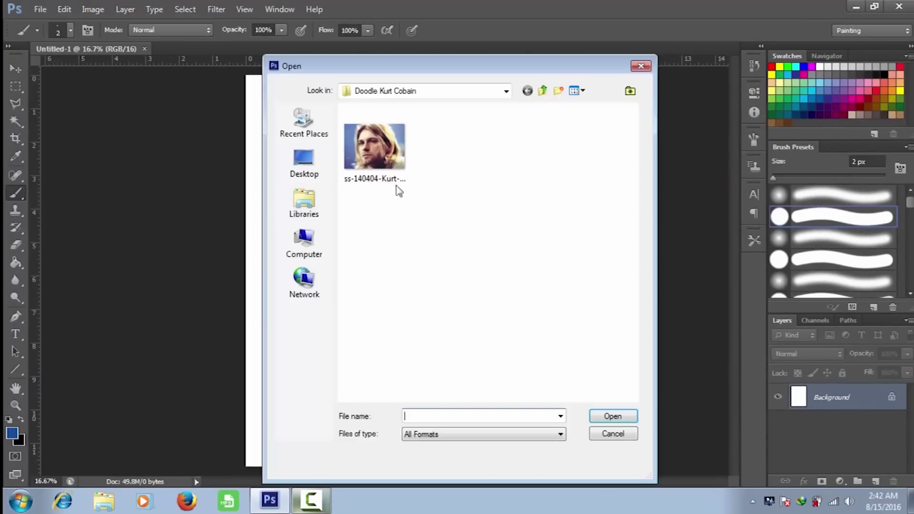
Open the Kurt Cobain photo and drag it into the new A4 document
left_click(381, 178)
left_click(613, 417)
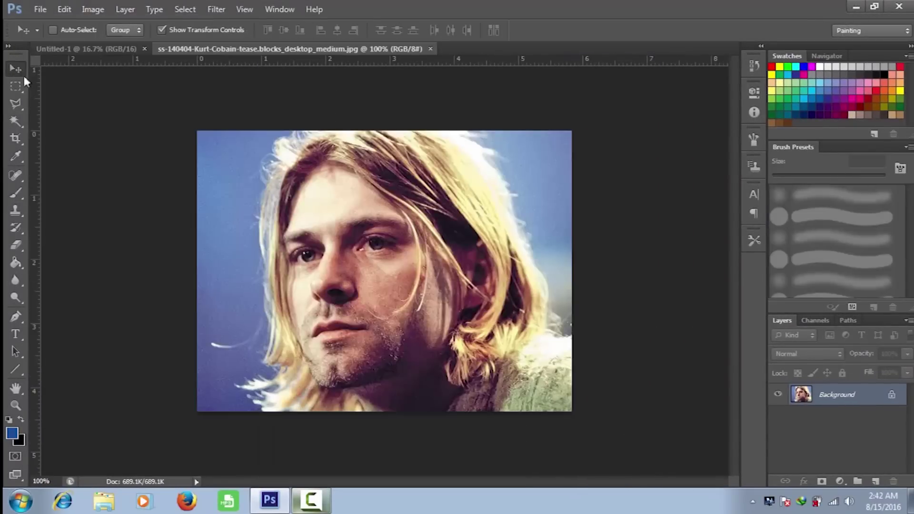
left_click_drag(112, 56, 320, 234)
left_click(420, 198)
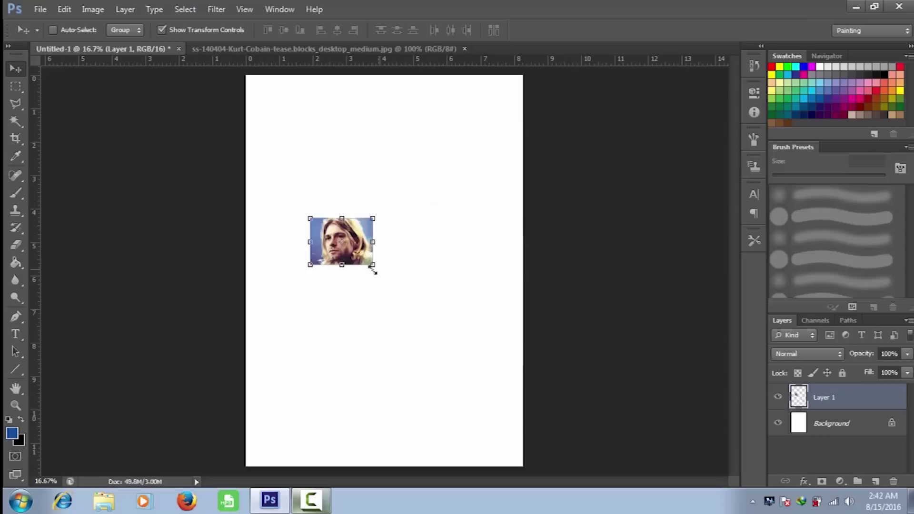
Scale the pasted photo to the full page width with Free Transform
left_click_drag(373, 265, 538, 371)
left_click_drag(310, 218, 239, 161)
left_click_drag(440, 281, 450, 267)
left_click_drag(540, 370, 525, 354)
left_click(676, 29)
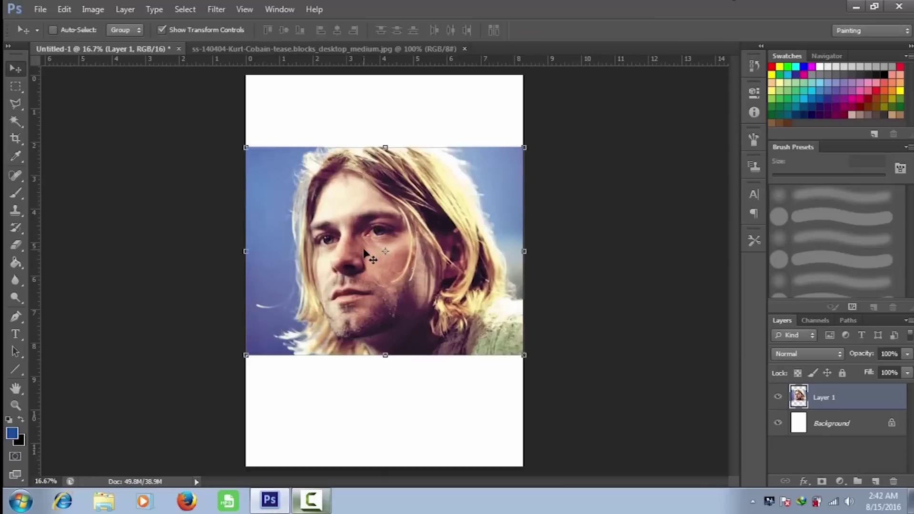
Centre the photo horizontally and vertically on the page and duplicate its layer
left_click(843, 373)
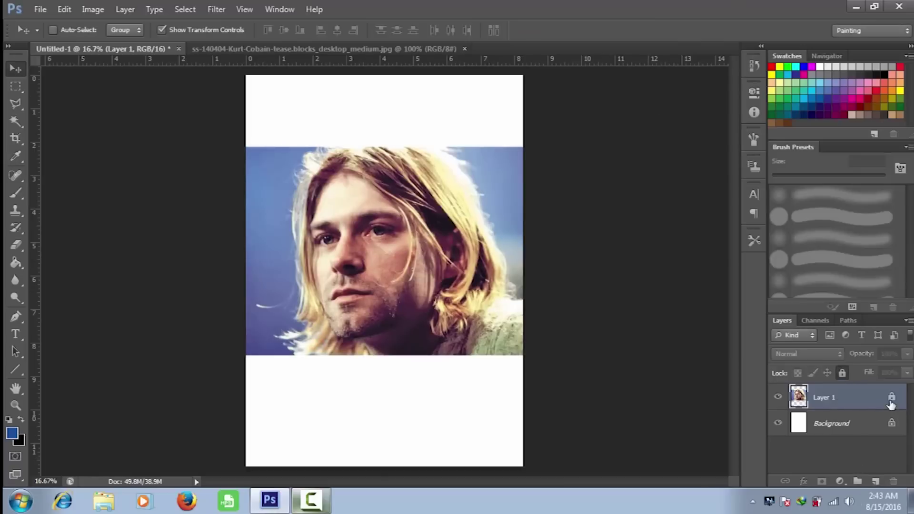
right_click(864, 402)
left_click(872, 401)
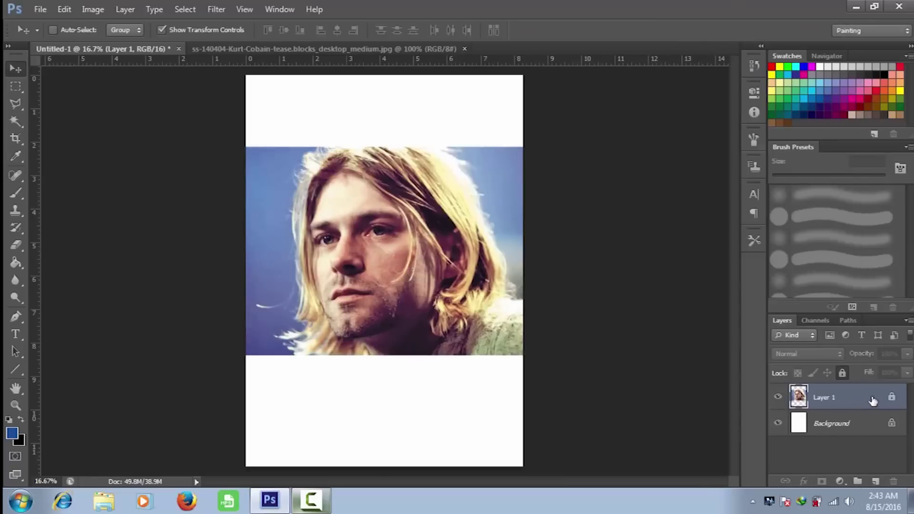
left_click(843, 373)
left_click_drag(381, 257, 457, 275)
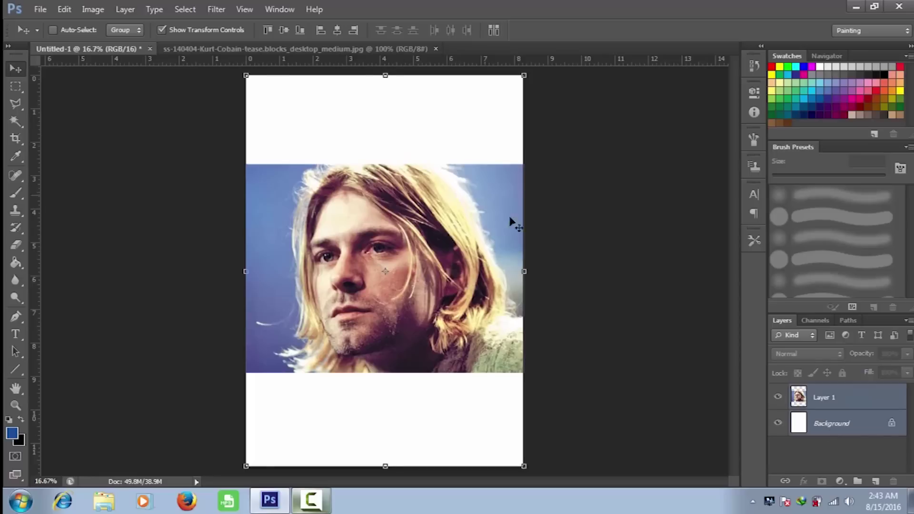
left_click(337, 31)
left_click(284, 30)
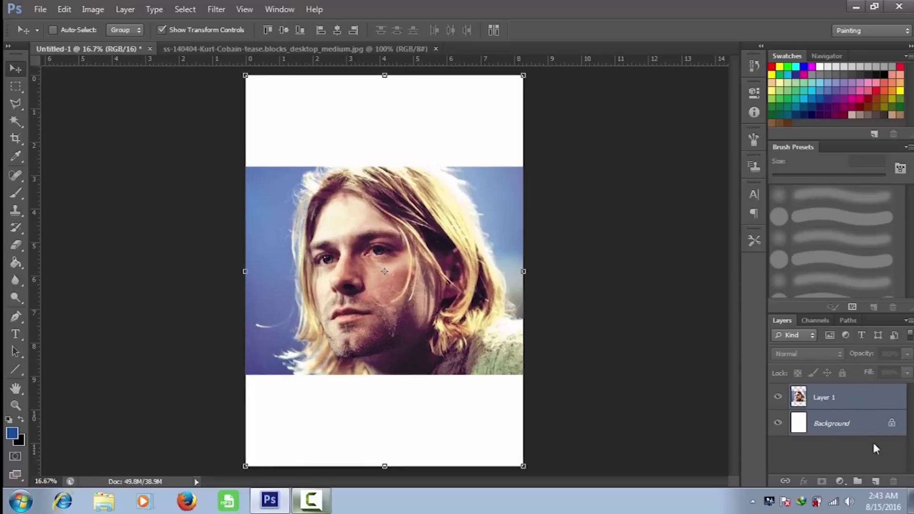
left_click(863, 434, "ctrl")
key("ctrl+j")
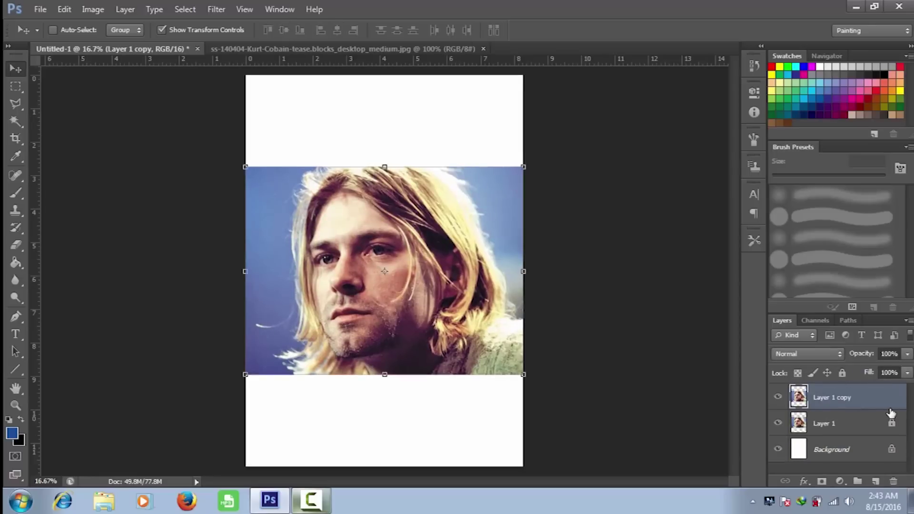
Add a Black & White adjustment layer to make the photo greyscale
left_click(843, 373)
left_click(891, 402)
left_click(804, 482)
left_click(841, 482)
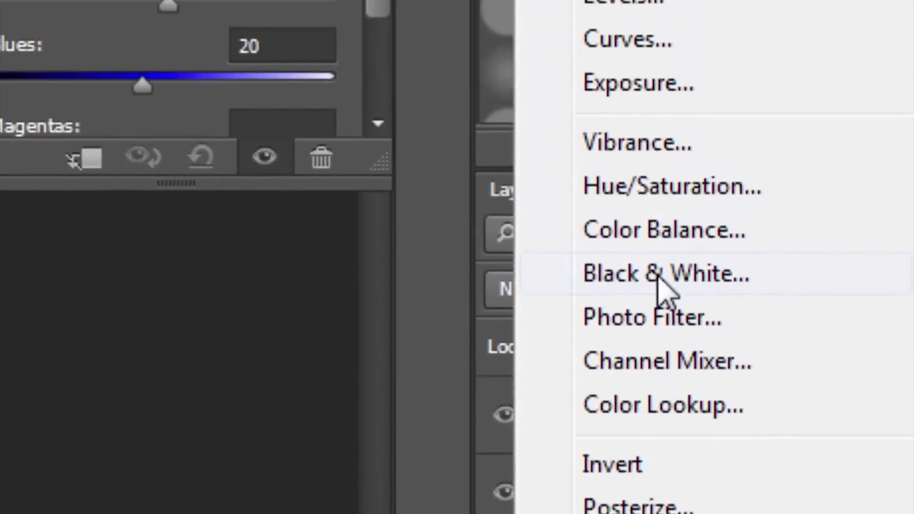
left_click(664, 24)
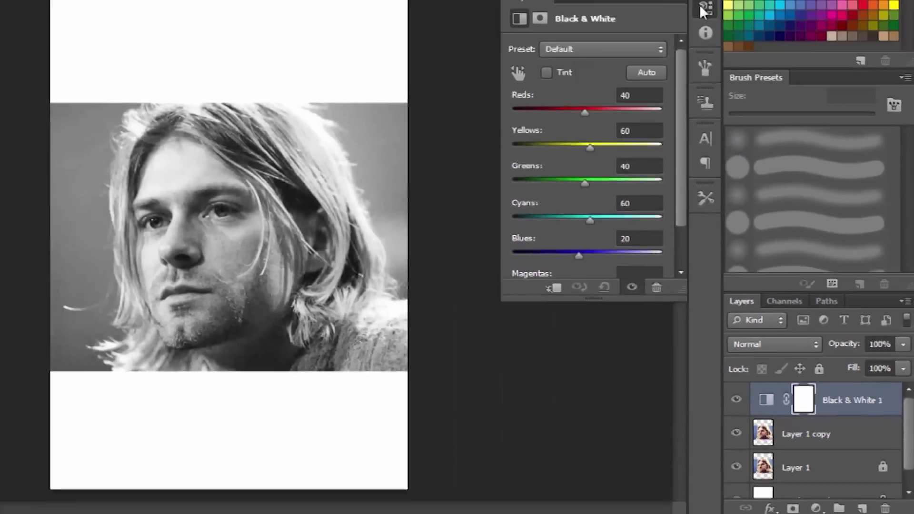
left_click(704, 8)
Add a new empty layer named Hitam on top, then reselect Layer 1 copy
left_click(873, 482)
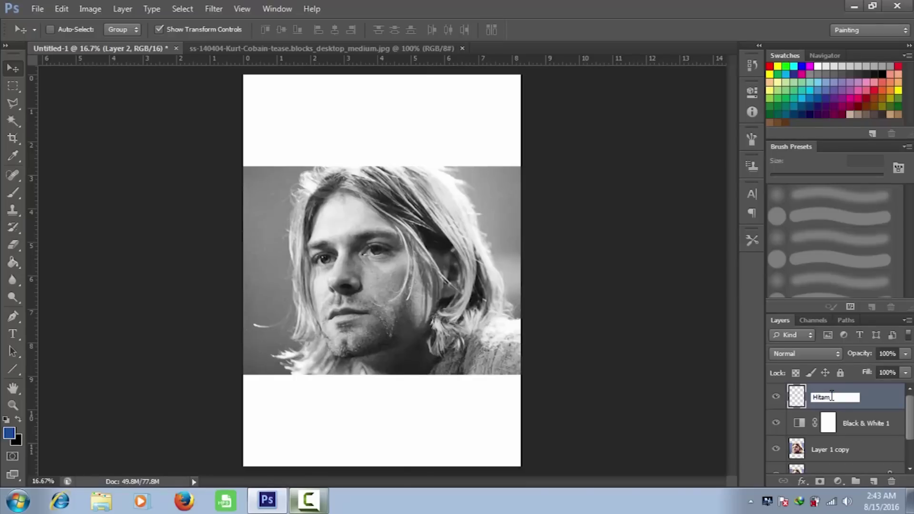
key("Return")
left_click(152, 9)
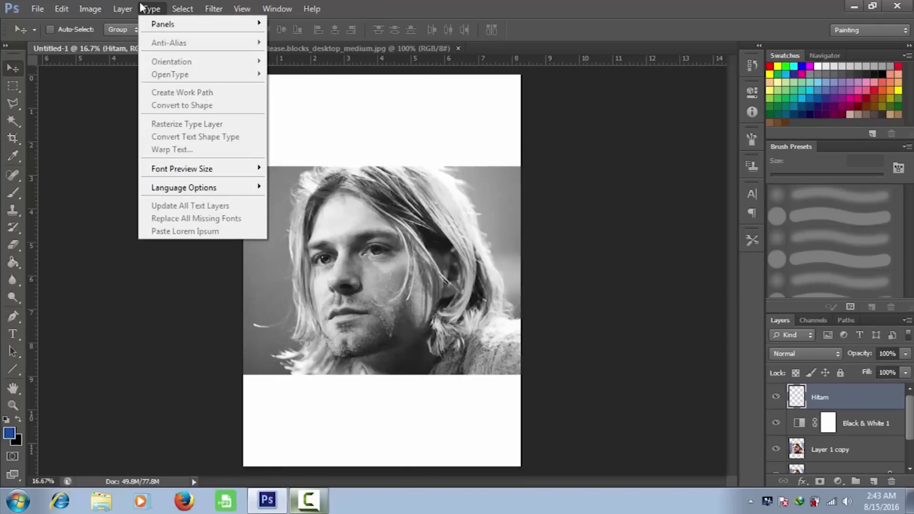
left_click(833, 452)
Select the photo's dark tones with Color Range at fuzziness 44
left_click(182, 8)
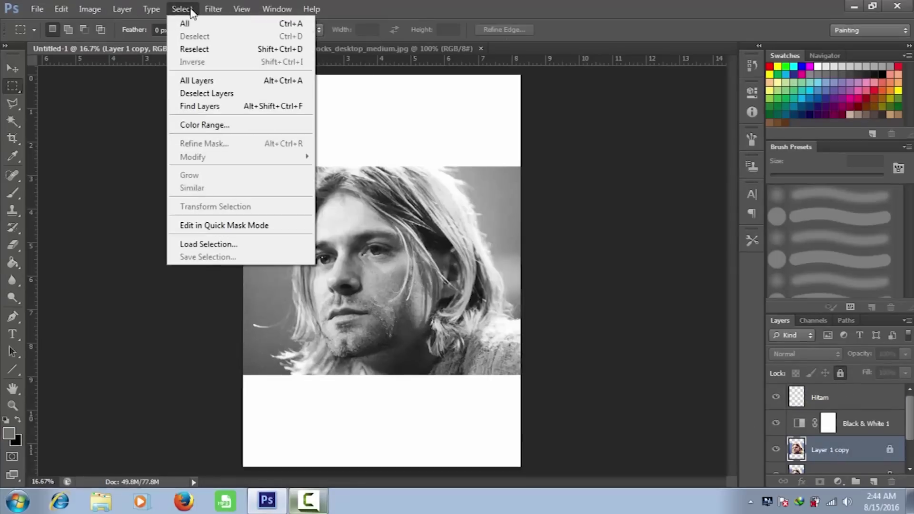
left_click(193, 130)
left_click(689, 76)
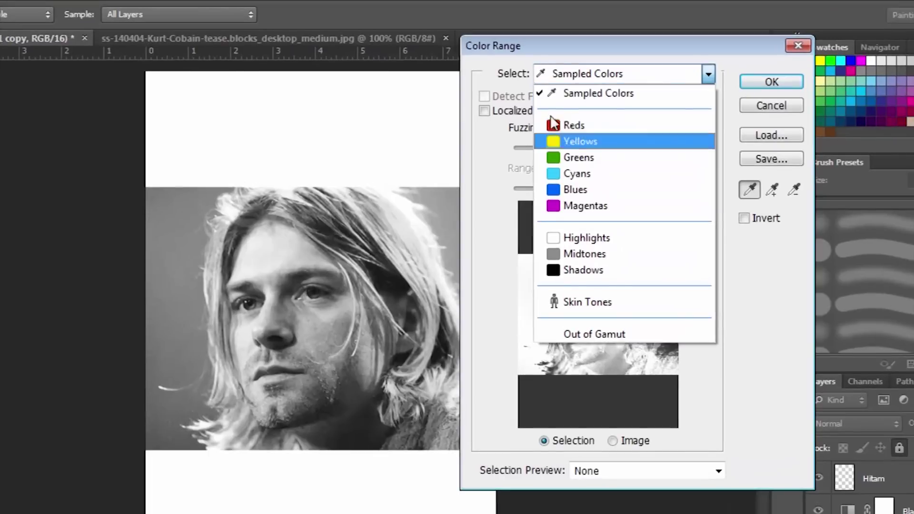
left_click(596, 95)
left_click(599, 227)
left_click_drag(637, 174, 502, 169)
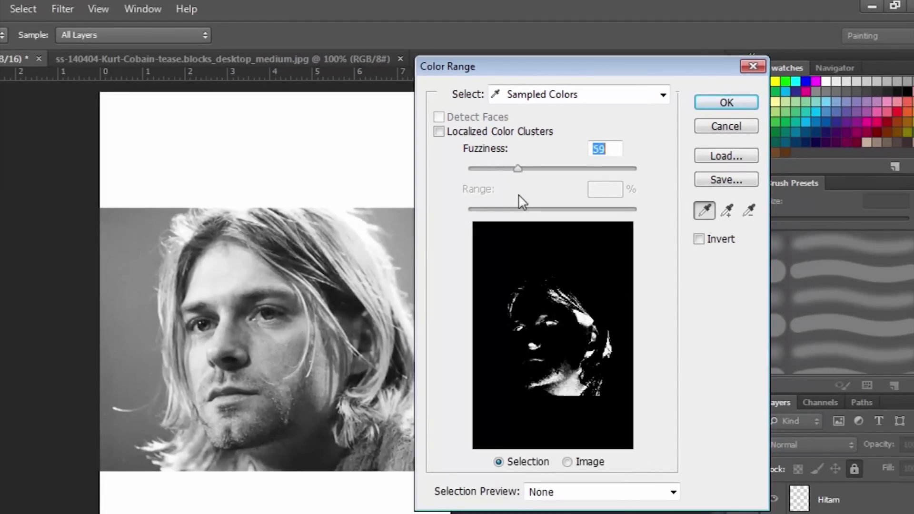
left_click_drag(503, 191, 507, 199)
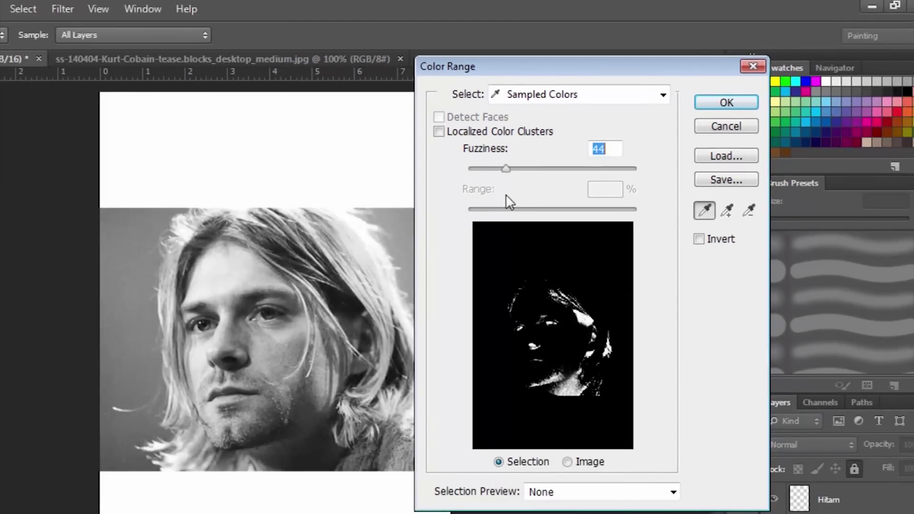
left_click(739, 102)
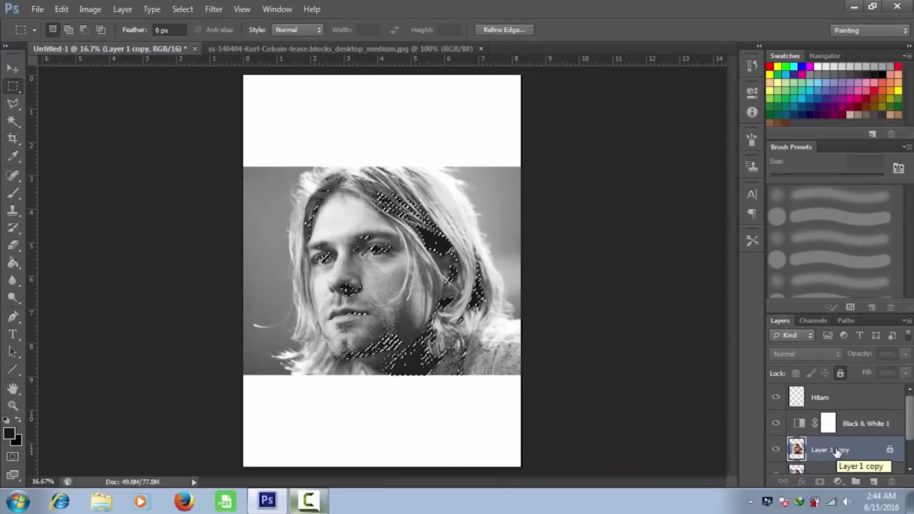
Copy the selected dark tones to a new Layer 2 and hide the photo layer
key("ctrl+j")
left_click(441, 189)
left_click(890, 450)
key("ctrl+j")
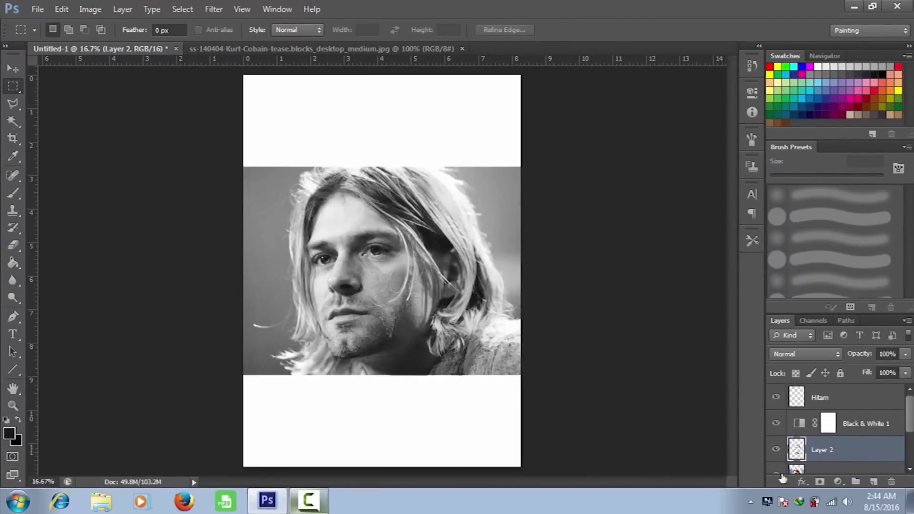
scroll(821, 456, "down", 2)
left_click(776, 449)
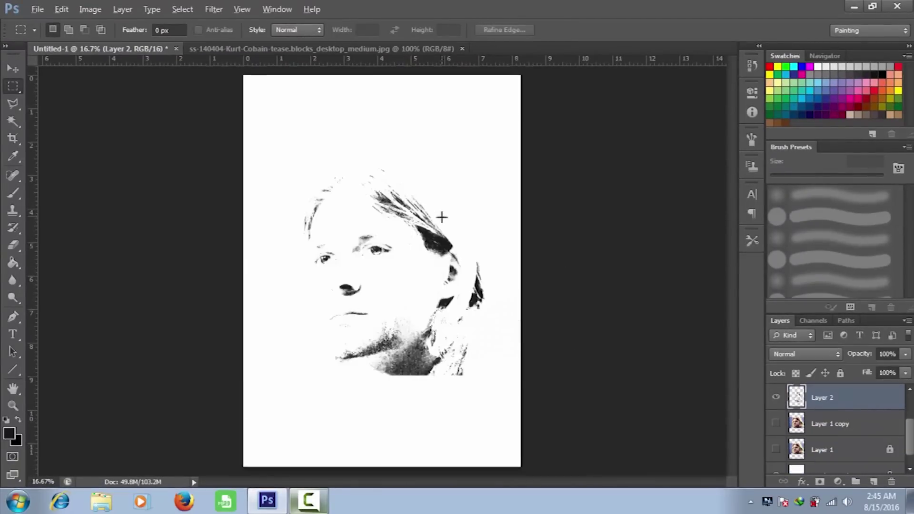
Set the painting tip to 2 px with 100% hardness
scroll(442, 217, "up", 3)
scroll(159, 326, "up", 2)
scroll(606, 235, "up", 2)
scroll(558, 318, "up", 2)
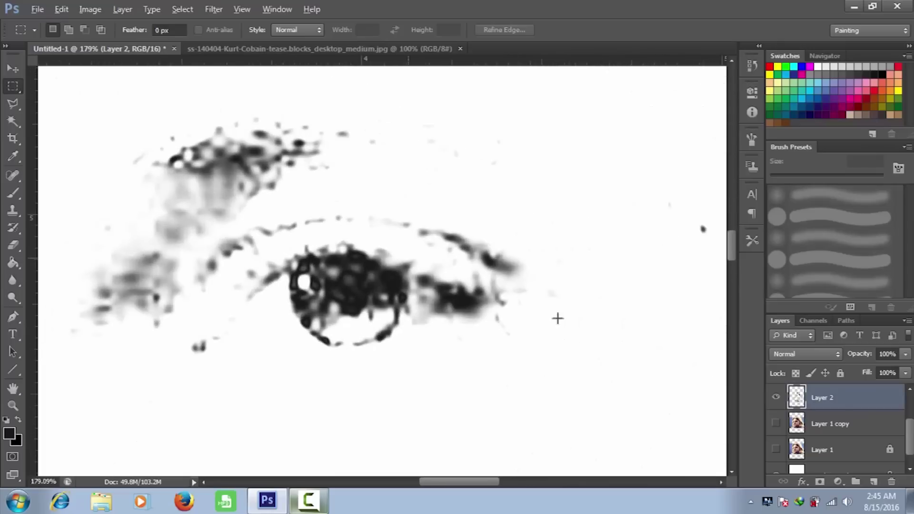
scroll(911, 433, "down", 2)
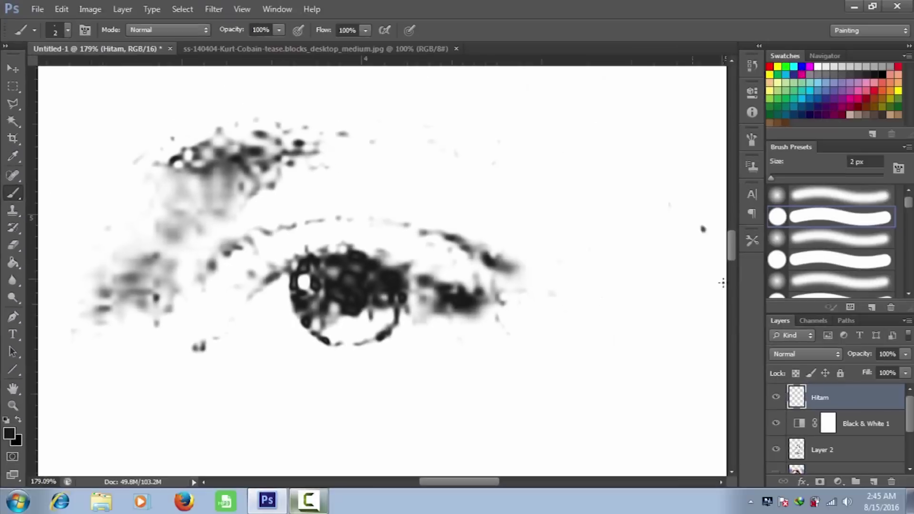
right_click(214, 151)
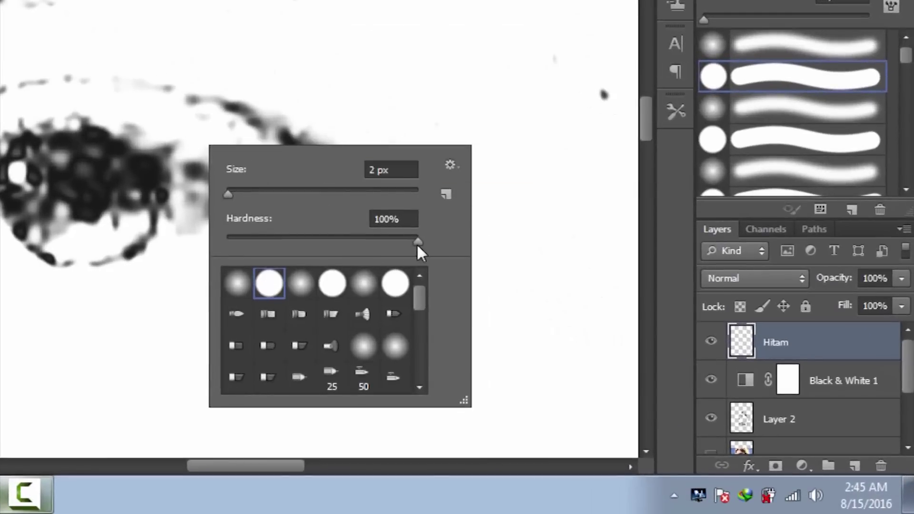
key("Return")
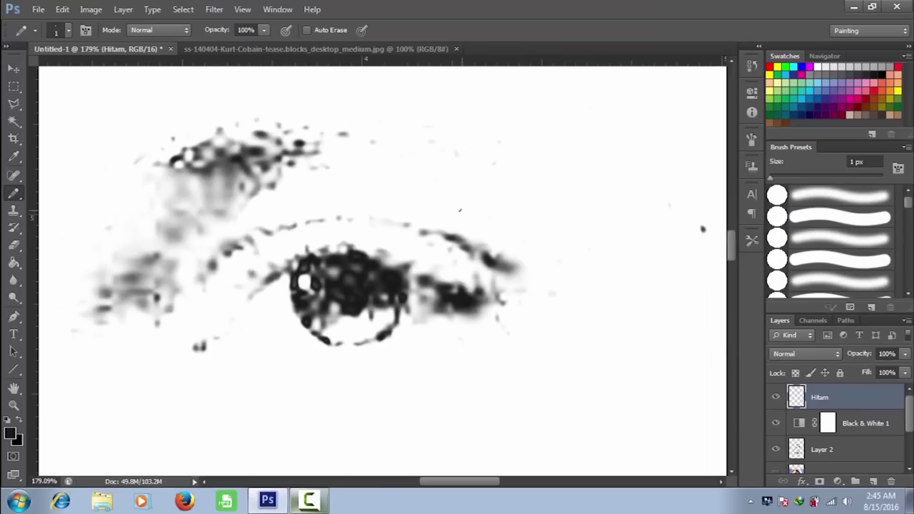
right_click(468, 232)
key("Return")
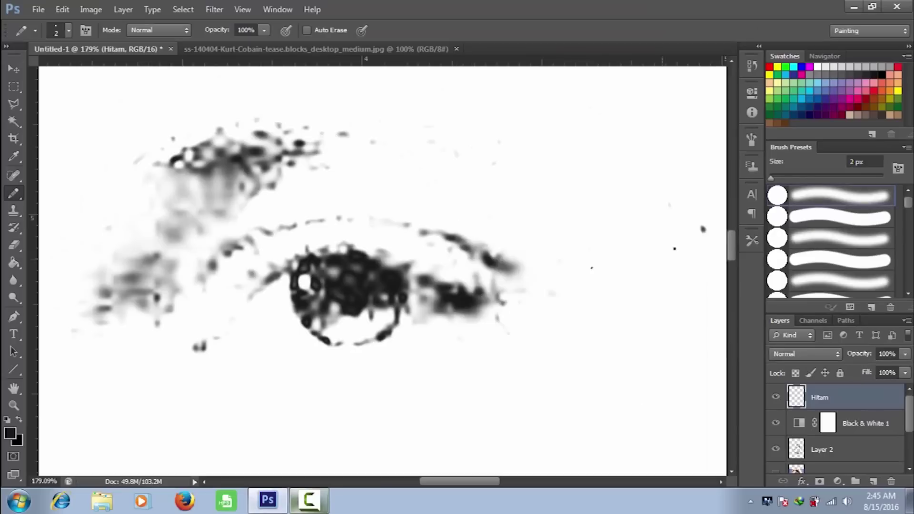
Test a stroke near the eye corner, then switch from the Pencil to the Brush tool
left_click_drag(493, 257, 515, 265)
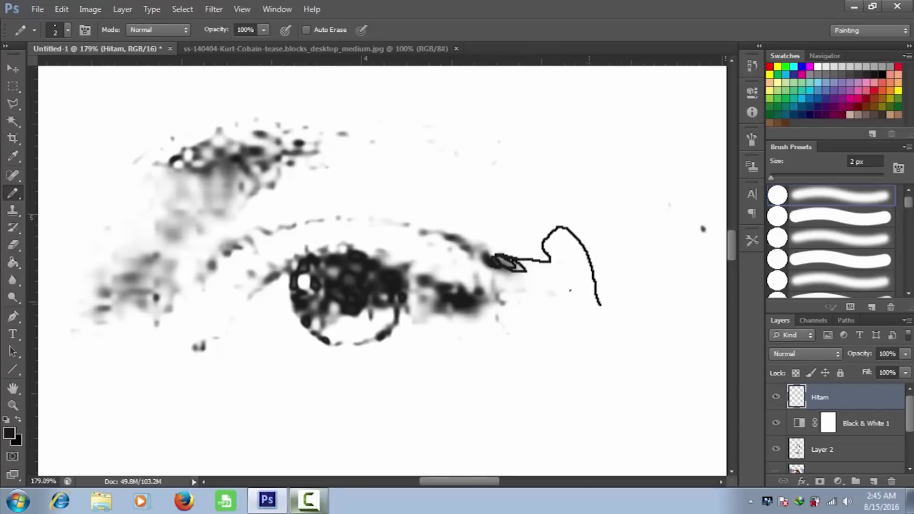
right_click(477, 216)
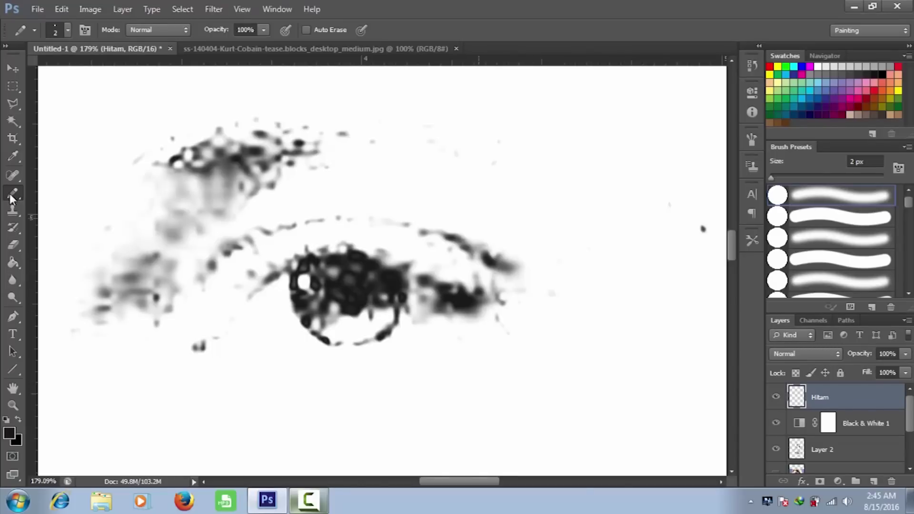
right_click(13, 193)
left_click(97, 194)
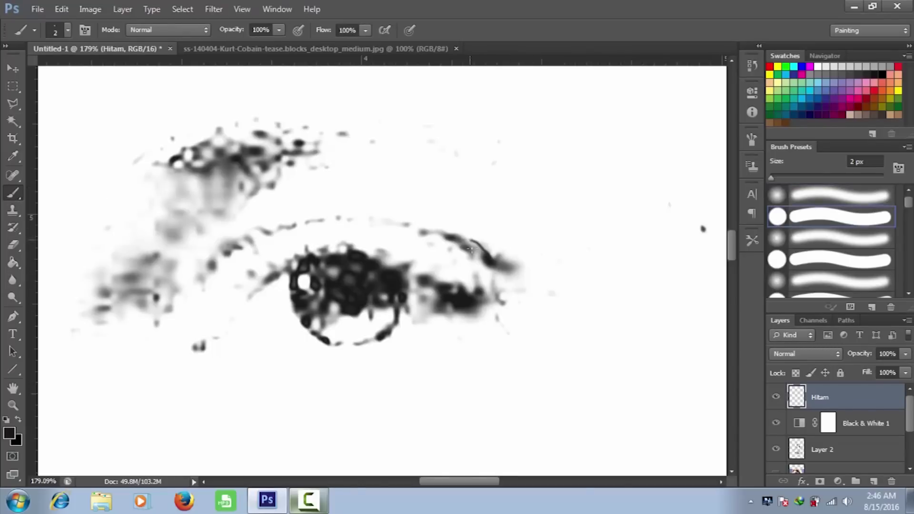
Scribble thin black lines over both eyes, lashes, lids and brows
scroll(347, 295, "up", 3)
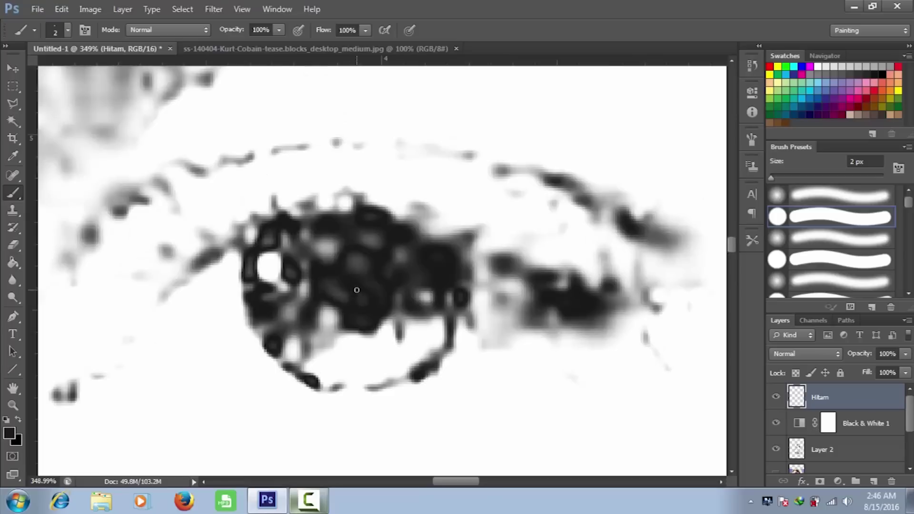
mouse_move(372, 297)
left_mouse_down()
mouse_move(673, 316)
mouse_move(205, 157)
mouse_move(252, 352)
mouse_move(524, 348)
left_mouse_up()
left_click_drag(505, 267, 256, 280)
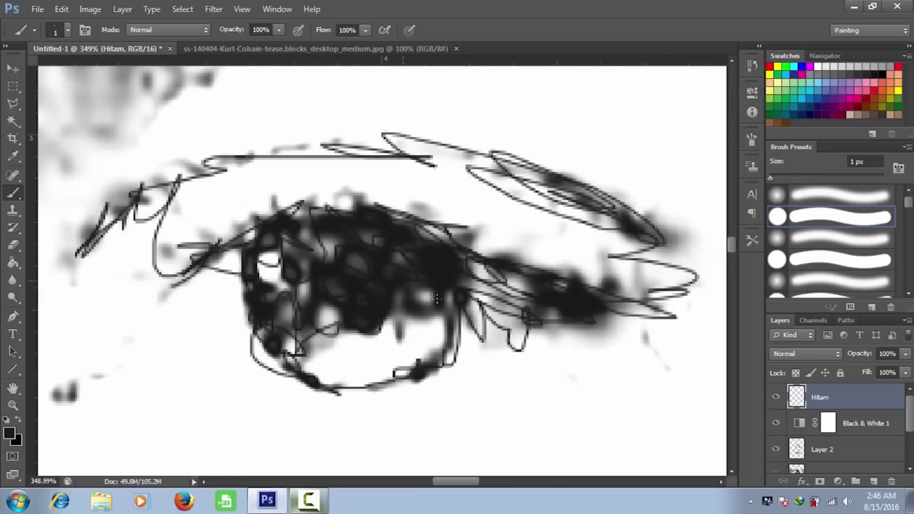
left_click_drag(437, 299, 685, 252)
left_click_drag(266, 262, 76, 266)
left_click_drag(334, 143, 381, 333)
left_click_drag(257, 224, 658, 171)
mouse_move(333, 286)
left_mouse_down()
mouse_move(106, 186)
mouse_move(429, 333)
mouse_move(519, 428)
left_mouse_up()
left_click_drag(596, 286, 585, 381)
left_click_drag(439, 419, 572, 398)
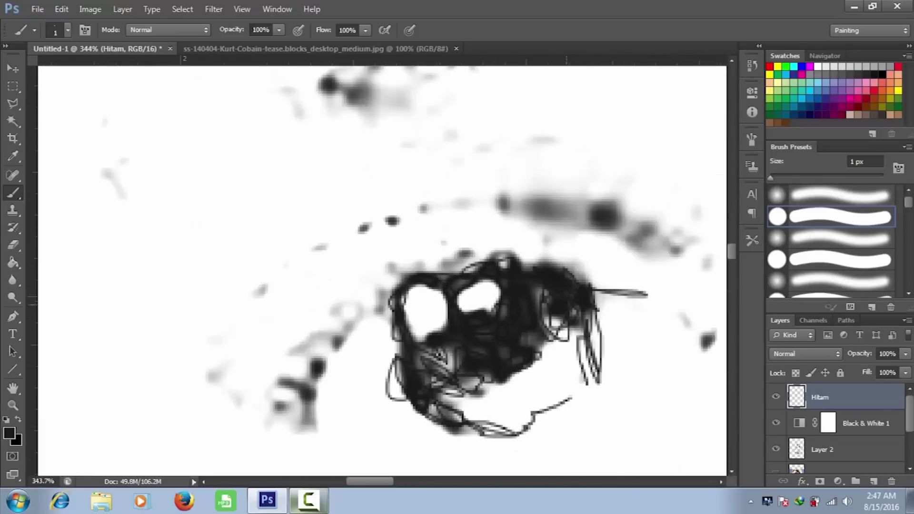
left_click_drag(524, 262, 205, 381)
left_click_drag(405, 228, 539, 172)
scroll(657, 229, "down", 5)
scroll(628, 274, "down", 3)
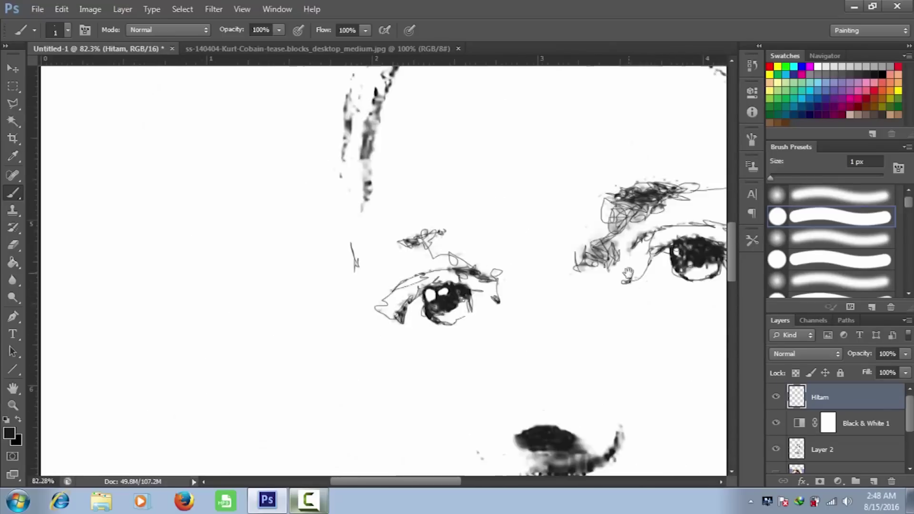
scroll(572, 429, "up", 3)
Scribble over the dark nose area
left_click_drag(286, 295, 562, 248)
left_click_drag(186, 324, 309, 409)
scroll(376, 259, "up", 2)
left_click_drag(376, 260, 172, 345)
scroll(566, 312, "down", 2)
scroll(565, 312, "down", 3)
Scribble loops around the eye and over the cheek, jaw shadow and chin
mouse_move(652, 229)
left_mouse_down()
mouse_move(390, 269)
mouse_move(619, 191)
mouse_move(572, 286)
mouse_move(476, 377)
mouse_move(650, 193)
left_mouse_up()
left_click_drag(690, 285, 524, 428)
left_click_drag(524, 142, 126, 450)
mouse_move(477, 172)
left_mouse_down()
mouse_move(500, 343)
mouse_move(629, 343)
left_mouse_up()
left_click_drag(548, 329, 443, 428)
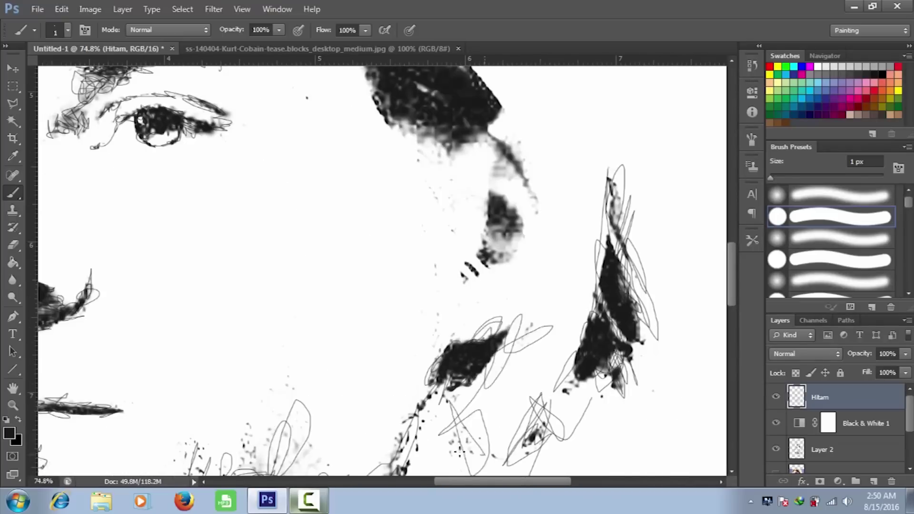
Draw diagonal scribbles over the hair and fit the whole face in view
scroll(456, 425, "up", 3)
left_click_drag(381, 190, 448, 286)
left_click_drag(295, 95, 548, 305)
left_click_drag(438, 205, 681, 460)
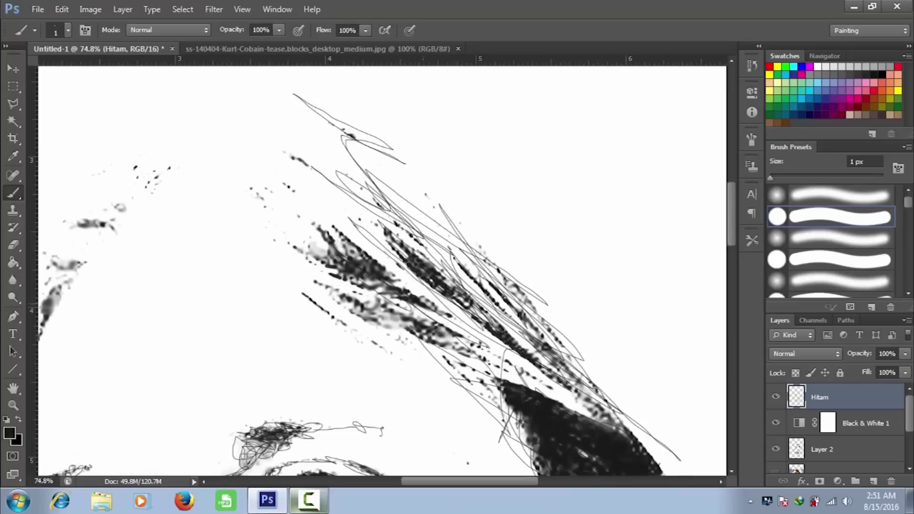
scroll(595, 351, "up", 3)
key("ctrl+0")
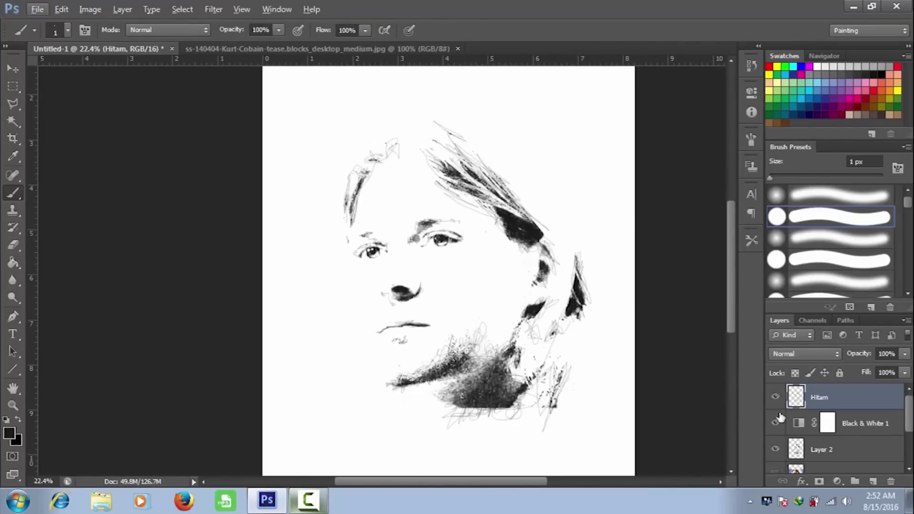
Hide Layer 2, show the Layer 1 copy photo and select it
left_click(775, 451)
left_click(776, 450)
scroll(843, 449, "down", 1)
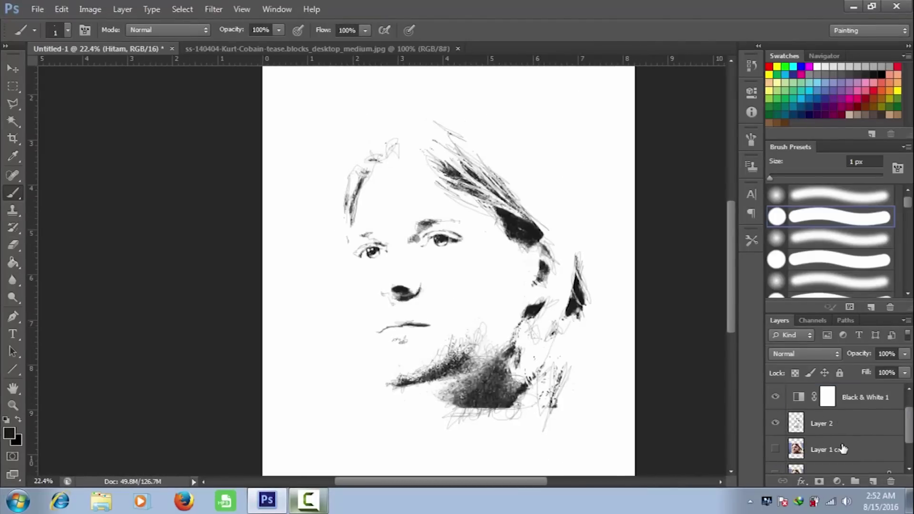
left_click(776, 449)
left_click(775, 423)
left_click(807, 458)
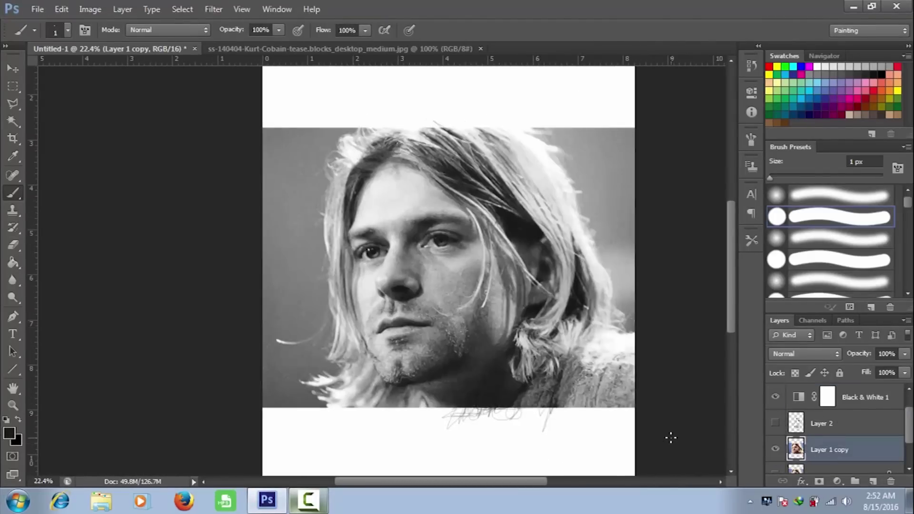
scroll(847, 451, "up", 1)
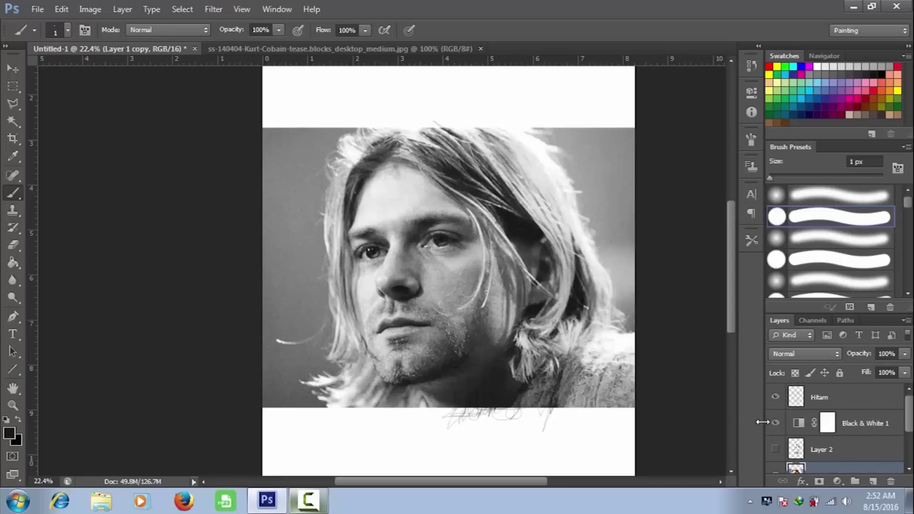
Compare the Hitam scribbles on and off, then hide the Black & White adjustment
left_click(776, 399)
left_click(775, 399)
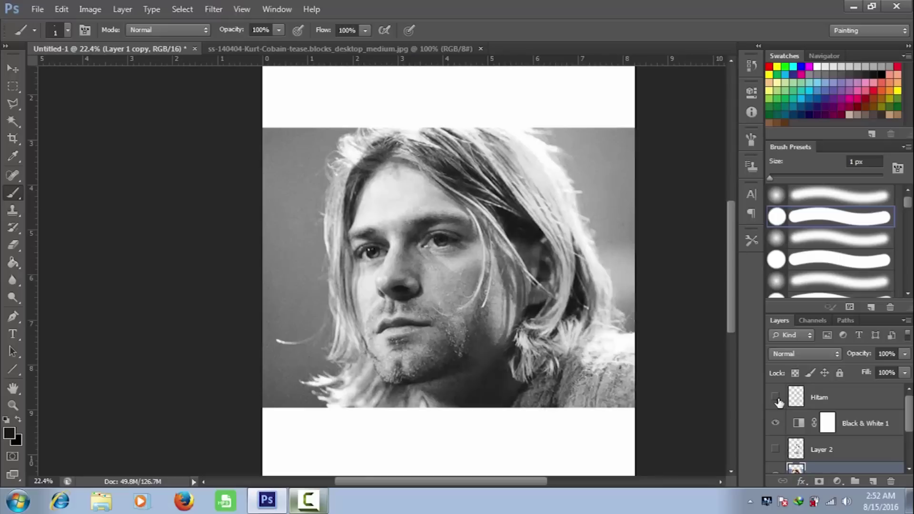
scroll(835, 459, "down", 1)
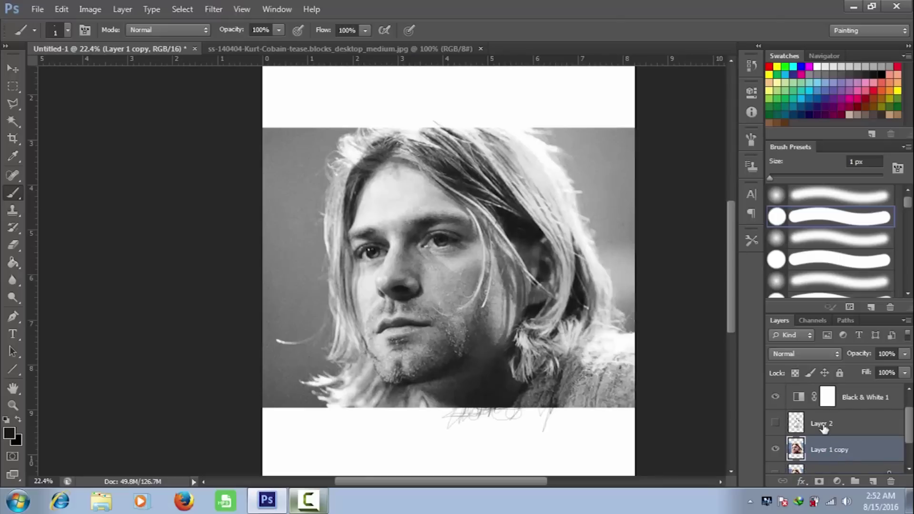
left_click(776, 398)
scroll(804, 427, "up", 1)
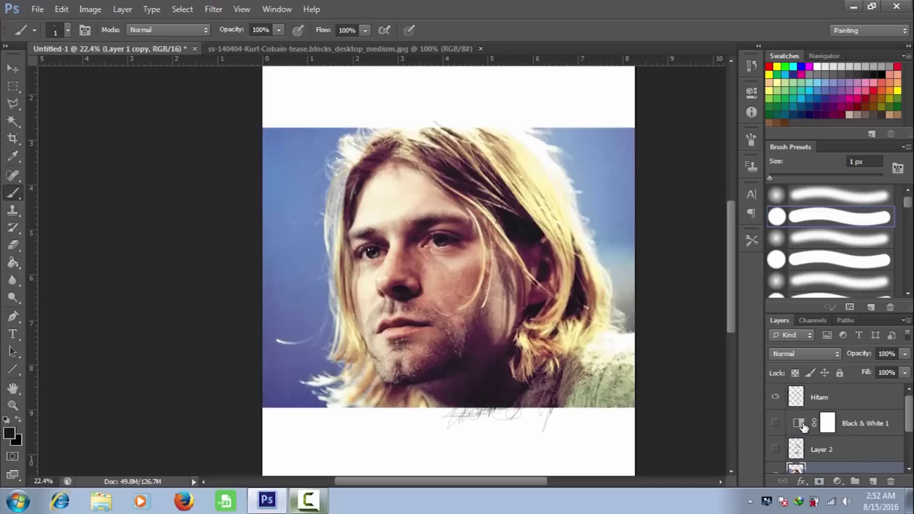
Re-enable the Black & White adjustment and add an empty layer named 'abu abu'
left_click(776, 400)
left_click(775, 423)
left_click(836, 410)
left_click(873, 481)
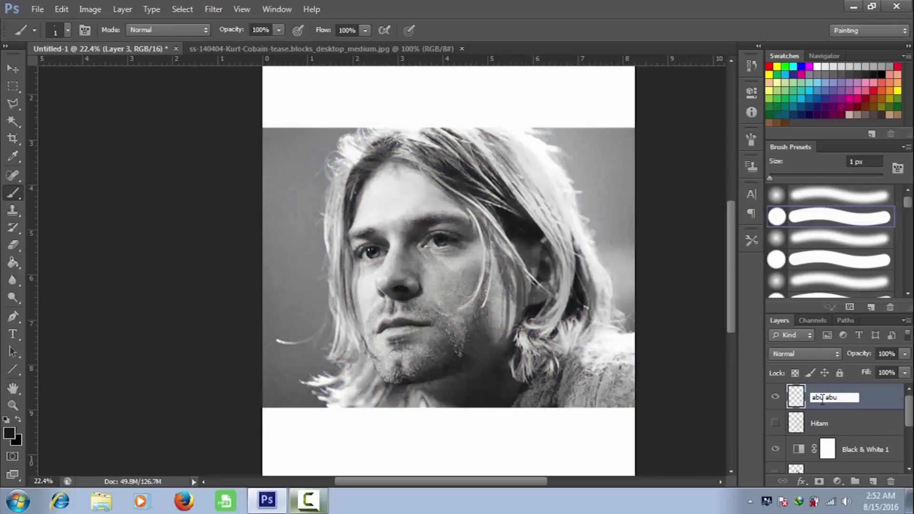
left_click(857, 423)
scroll(833, 428, "down", 1)
Select tones on Layer 1 copy with Color Range at a raised fuzziness
left_click(809, 448)
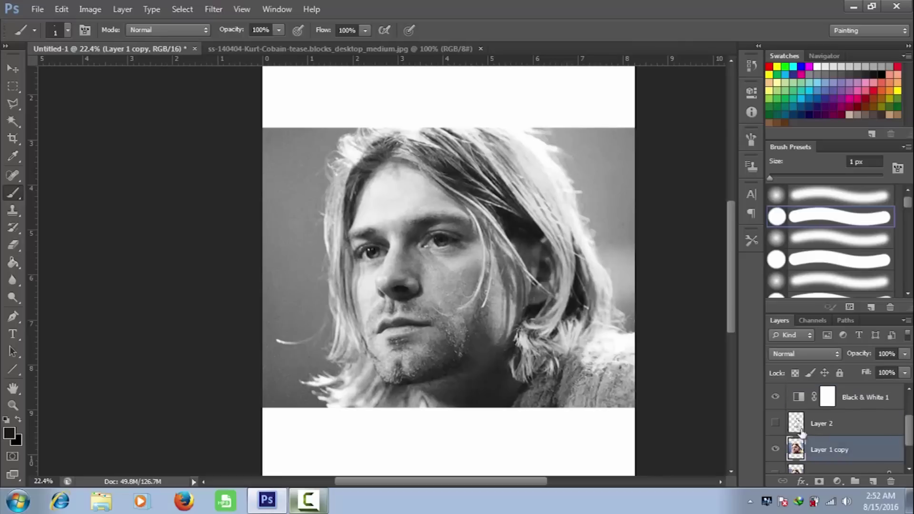
left_click(183, 9)
left_click(210, 124)
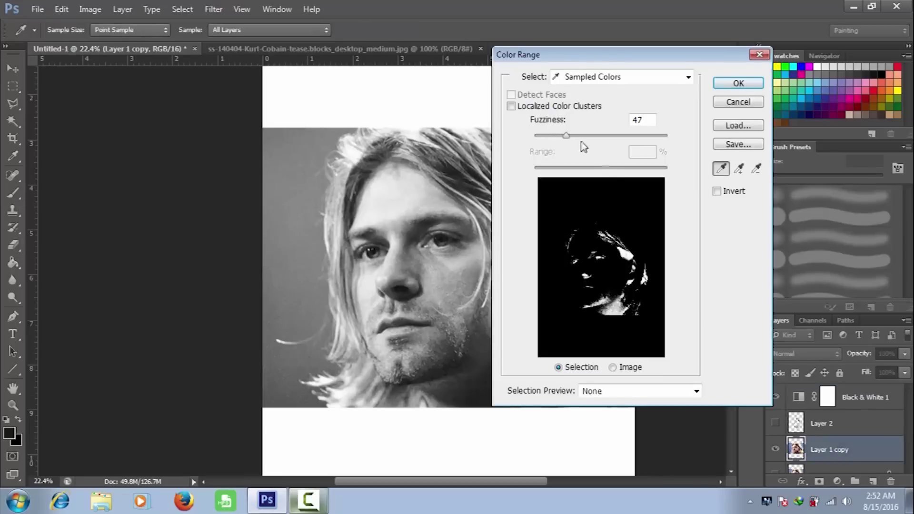
left_click_drag(515, 122, 524, 123)
left_click_drag(542, 156, 614, 157)
left_click(719, 93)
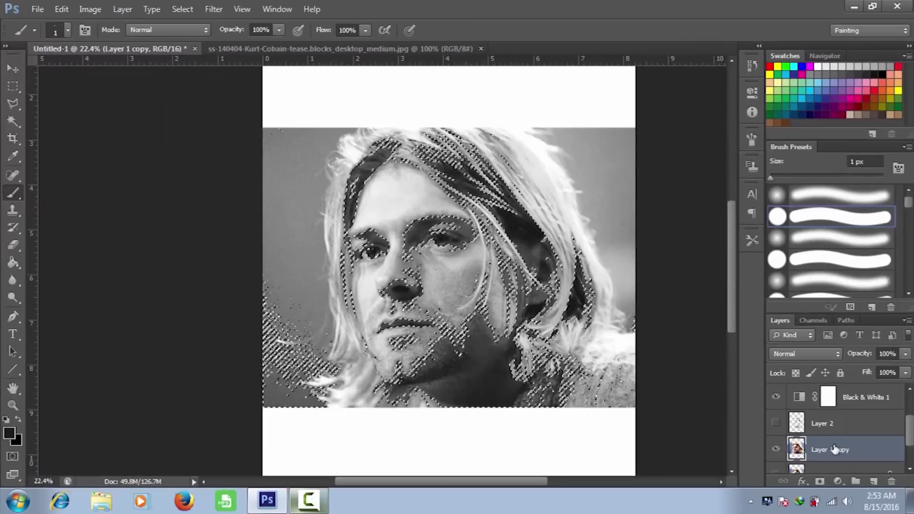
Copy the selection to a new Layer 3 and move it above Black & White 1
left_click(873, 481)
left_click_drag(833, 452, 827, 423)
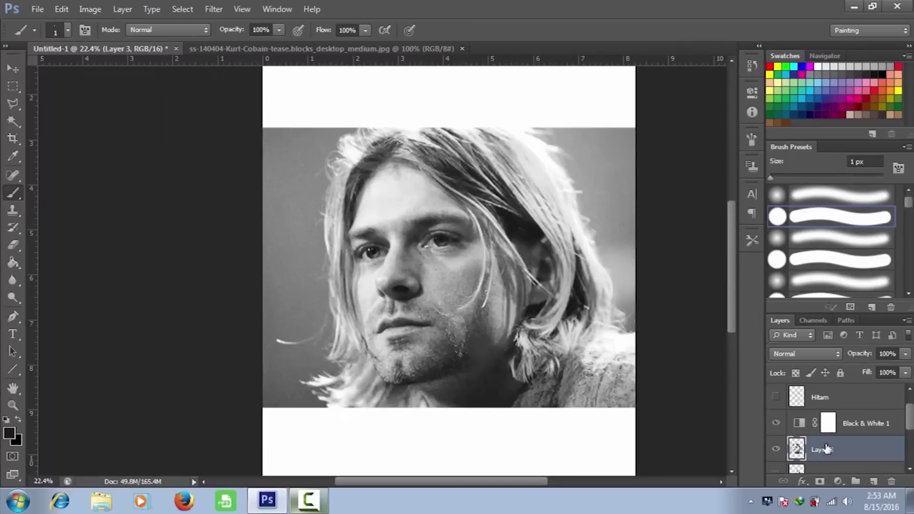
scroll(827, 449, "down", 1)
left_click(776, 429)
scroll(815, 440, "up", 2)
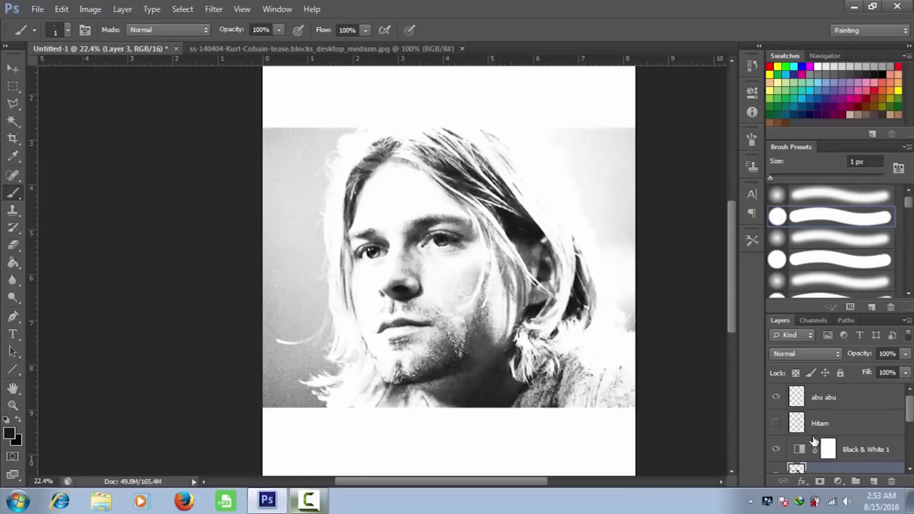
left_click_drag(826, 434, 823, 452)
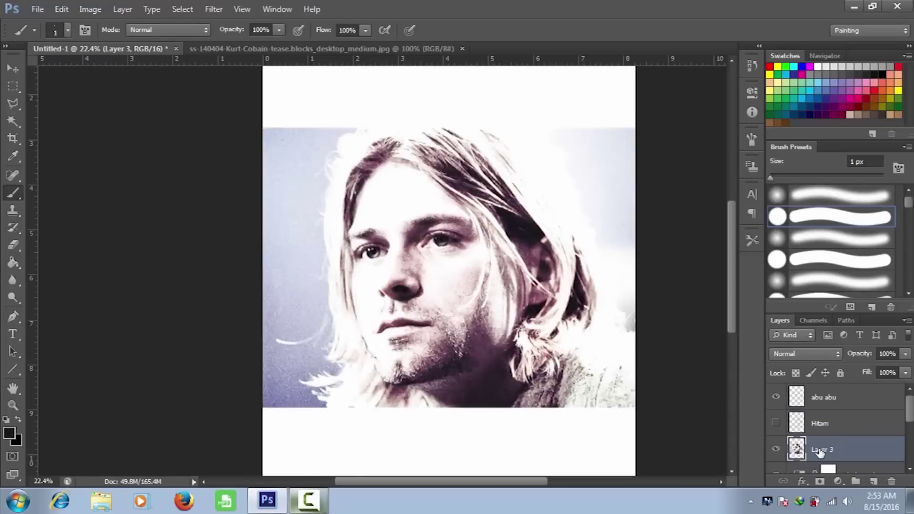
scroll(608, 275, "up", 3)
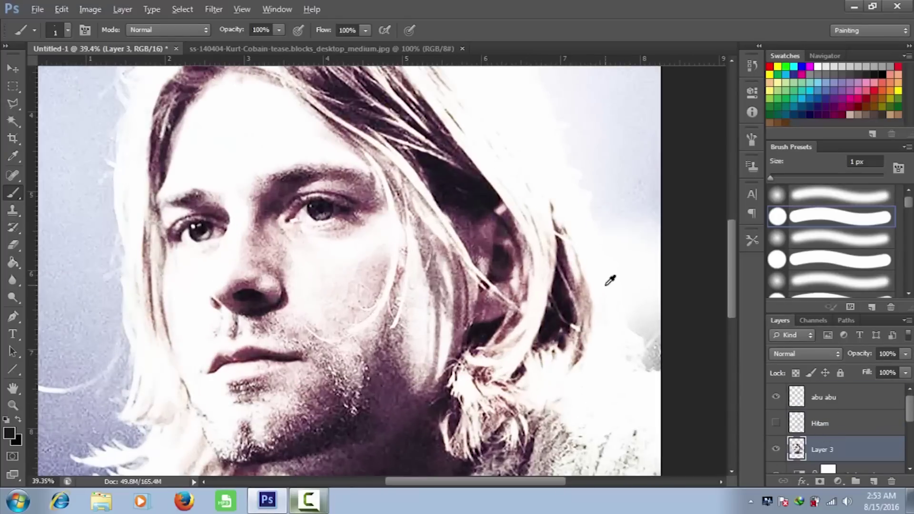
Toggle the Hitam scribbles off and on to compare, then select the abu abu layer
scroll(610, 281, "up", 3)
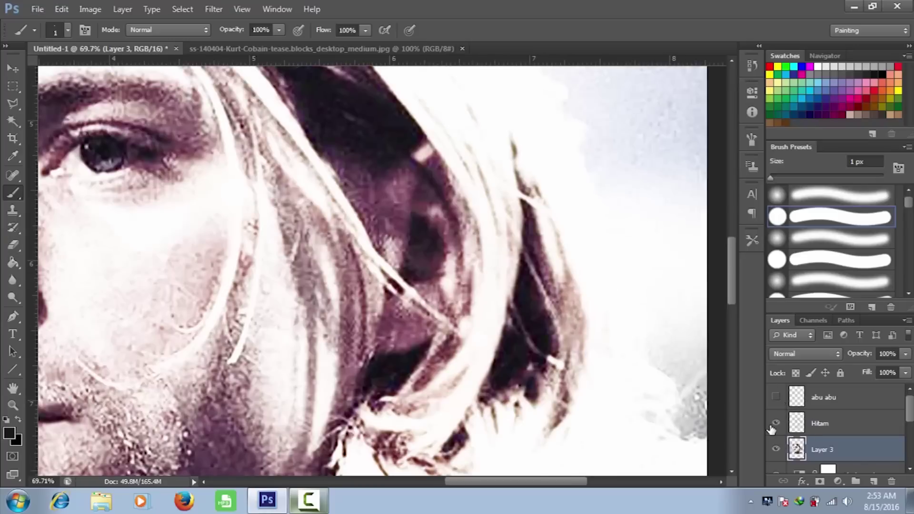
left_click(773, 421)
left_click(776, 423)
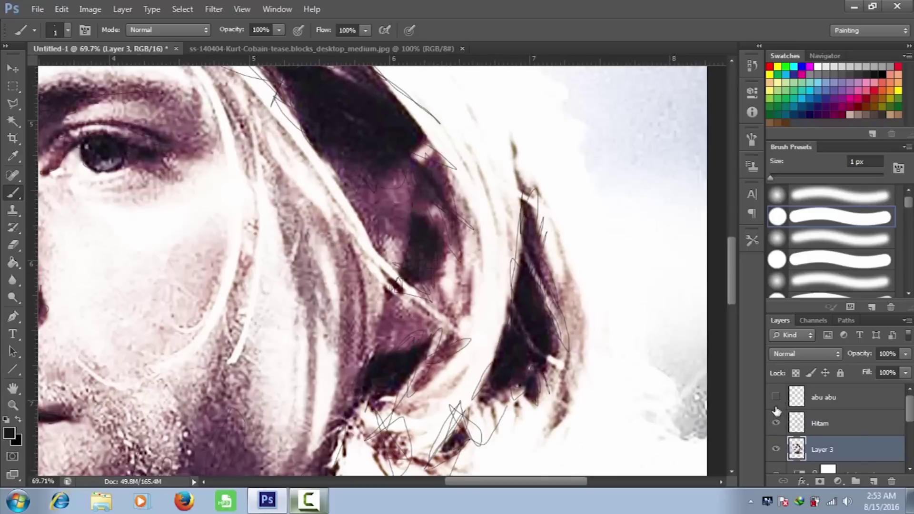
scroll(524, 361, "down", 3)
left_click(841, 406)
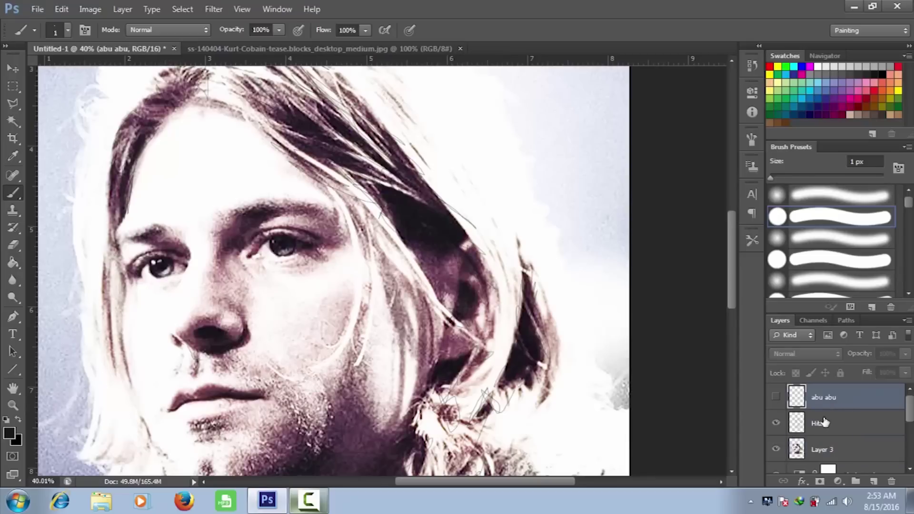
Add a red Color Overlay effect to the Hitam layer
scroll(330, 333, "down", 2)
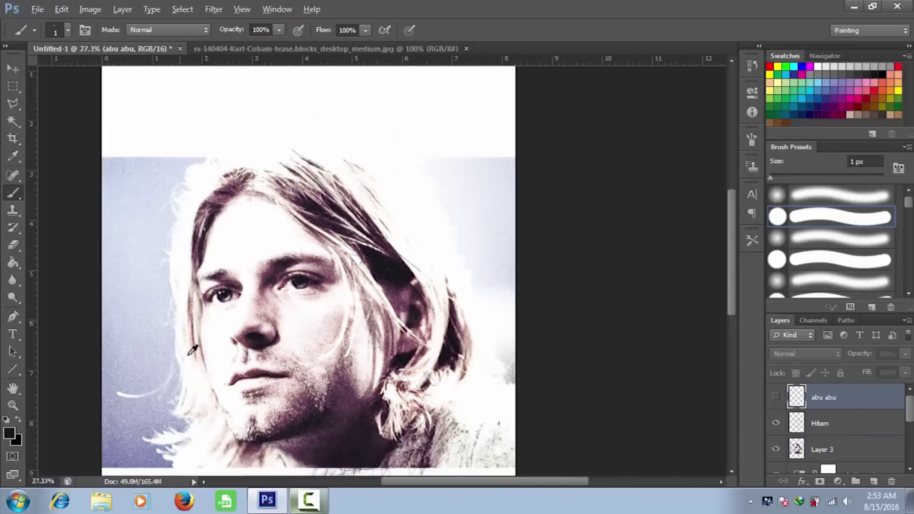
scroll(330, 333, "up", 3)
scroll(311, 298, "up", 2)
scroll(312, 301, "up", 1)
scroll(313, 301, "down", 1)
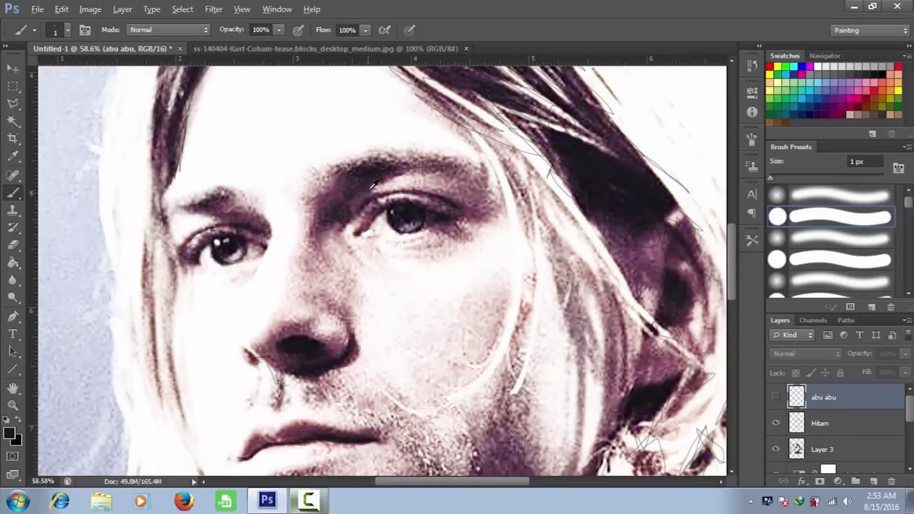
scroll(313, 301, "up", 2)
left_click(832, 424)
left_click(802, 482)
left_click(829, 411)
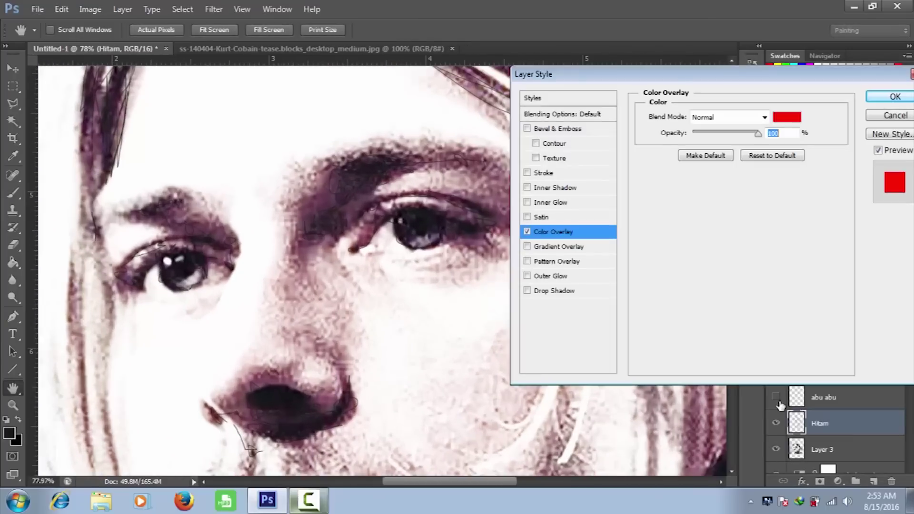
Confirm Hitam's overlay, then show abu abu and add a Color Overlay effect to it
left_click(888, 100)
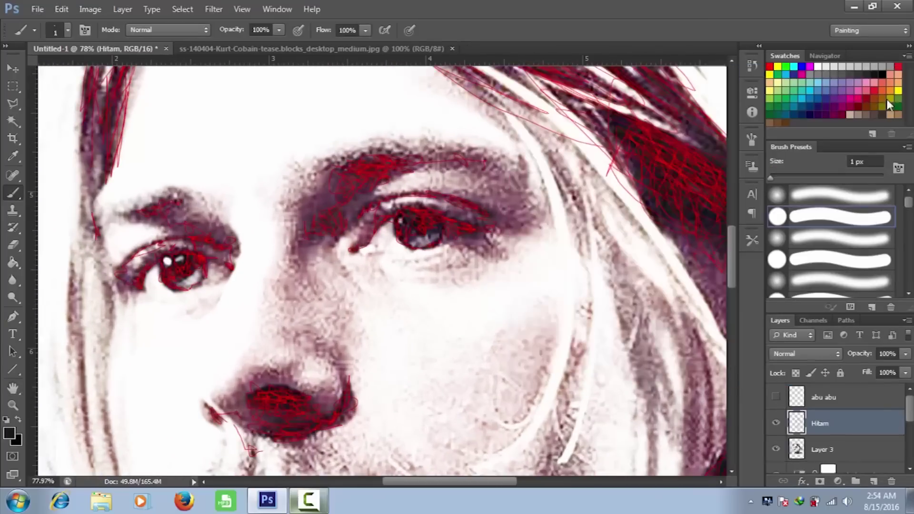
left_click(822, 403)
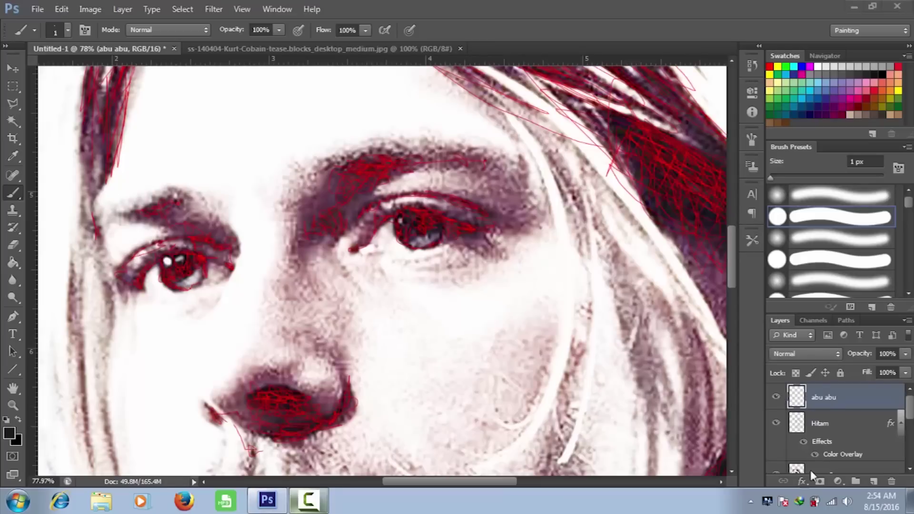
left_click(803, 483)
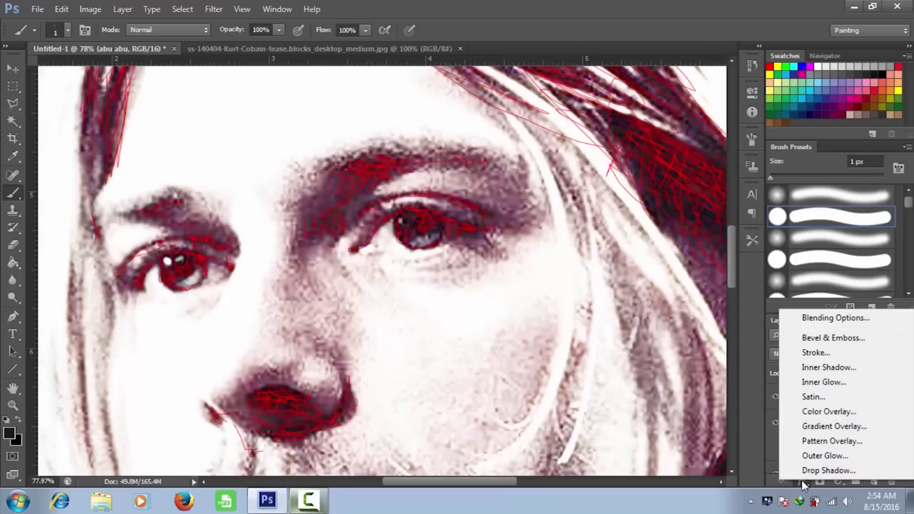
left_click(827, 412)
Set abu abu's overlay colour to bright green with R 0, and apply it
left_click(786, 116)
mouse_move(715, 181)
left_mouse_down()
mouse_move(691, 133)
mouse_move(663, 129)
left_mouse_up()
left_click(866, 121)
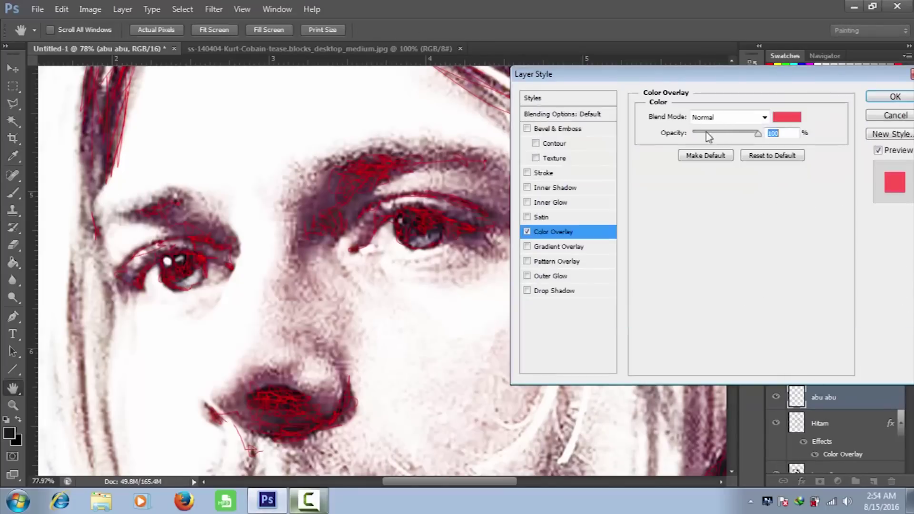
left_click(796, 122)
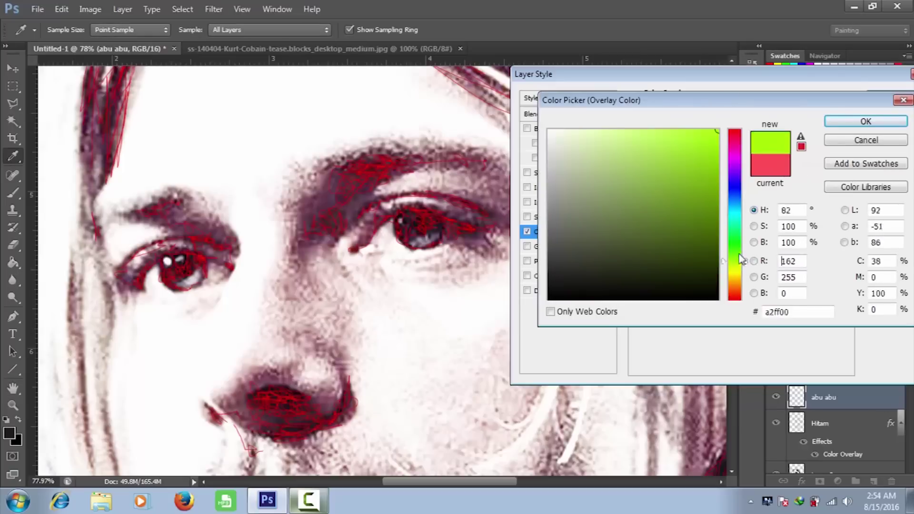
type("0")
left_click(864, 121)
key("Return")
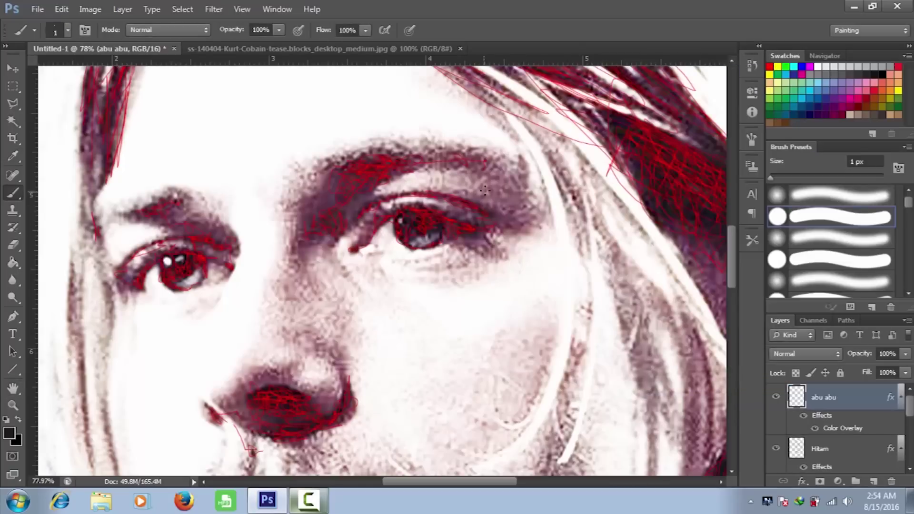
Brush green scribbles over the hair, chin and neck on the abu abu layer
scroll(492, 188, "up", 4)
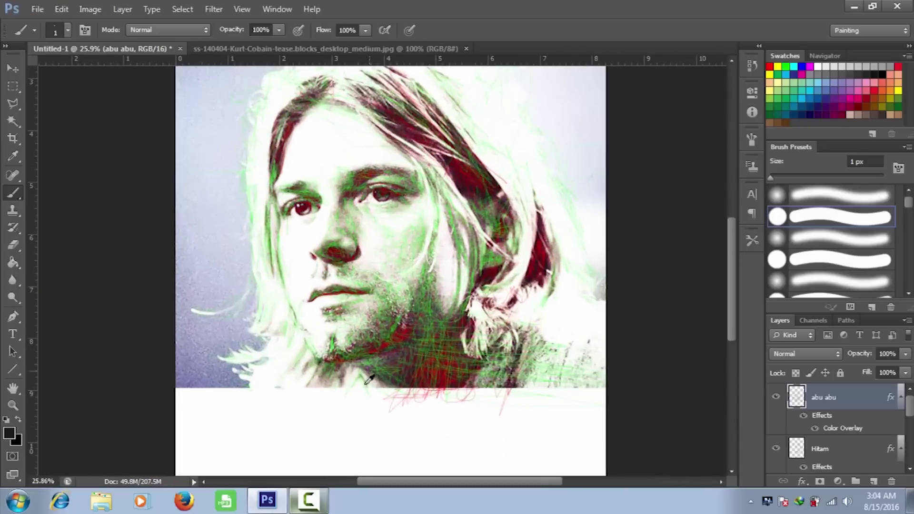
scroll(369, 379, "up", 2)
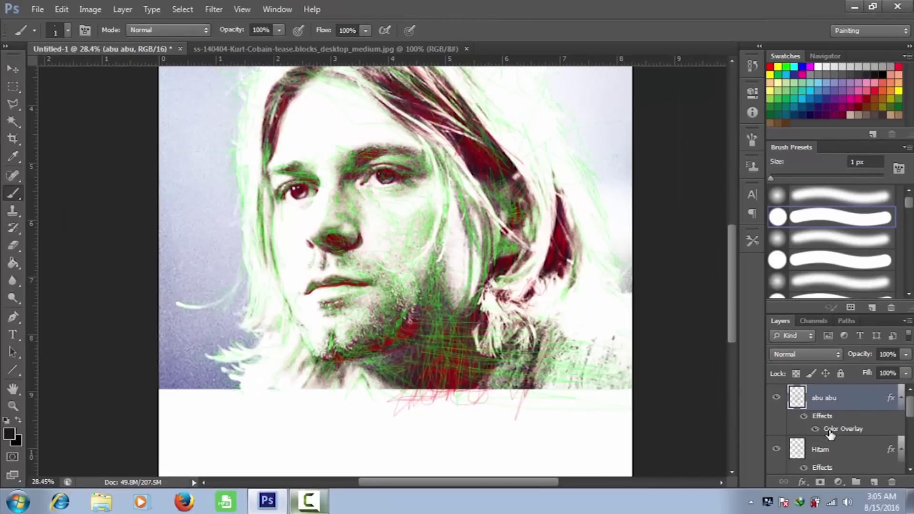
Change abu abu's Color Overlay colour from green to black (000000)
double_click(829, 431)
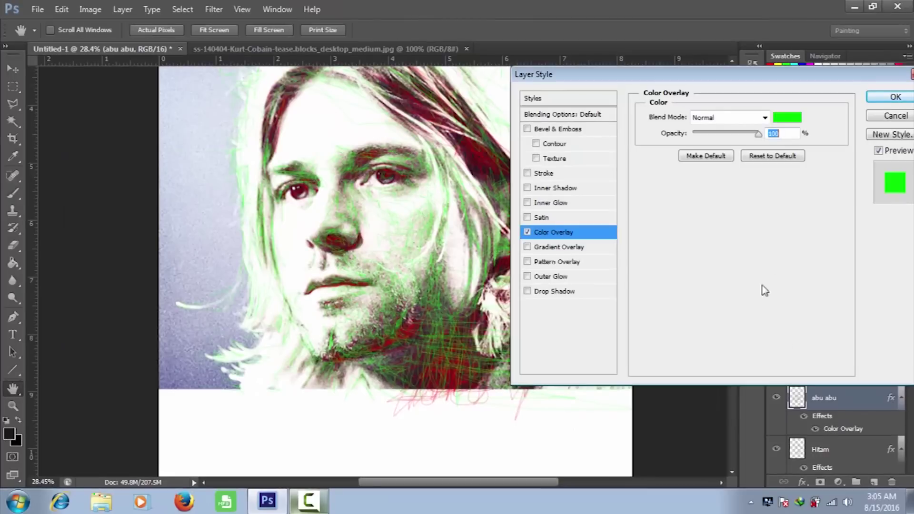
left_click(788, 117)
left_click(549, 299)
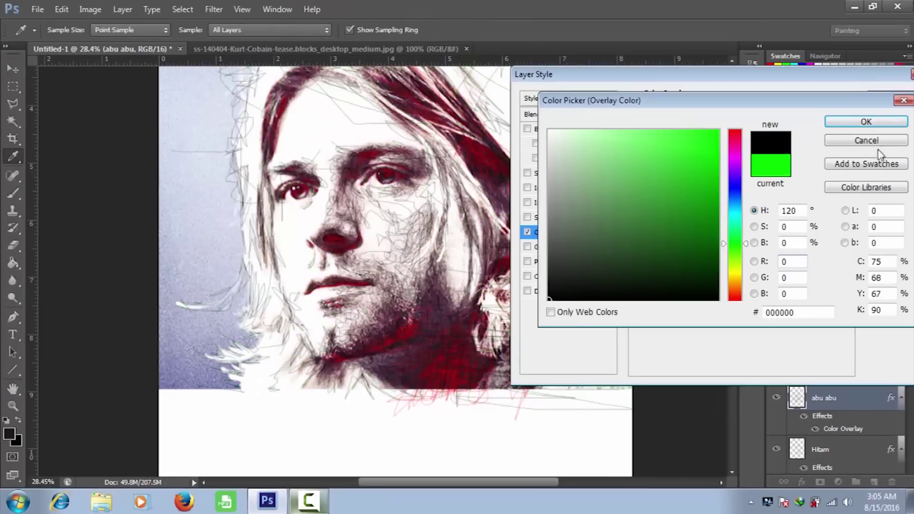
left_click(881, 125)
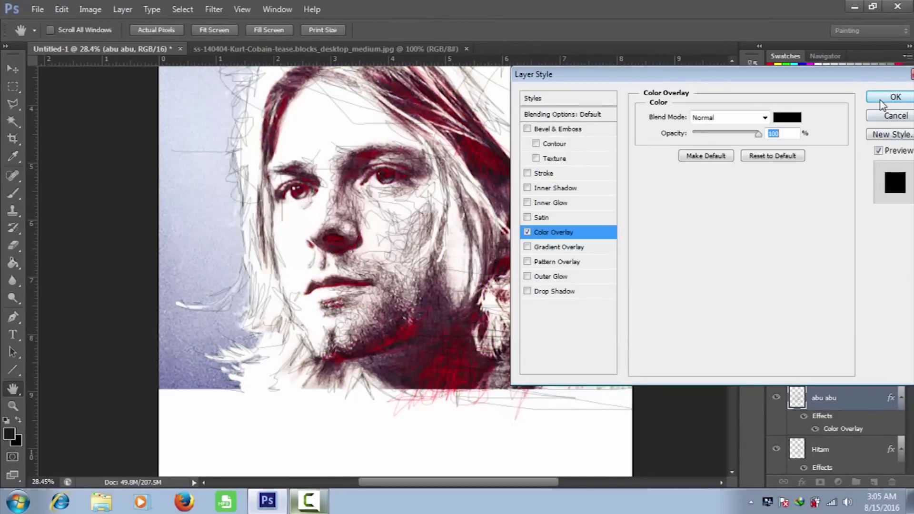
left_click(882, 100)
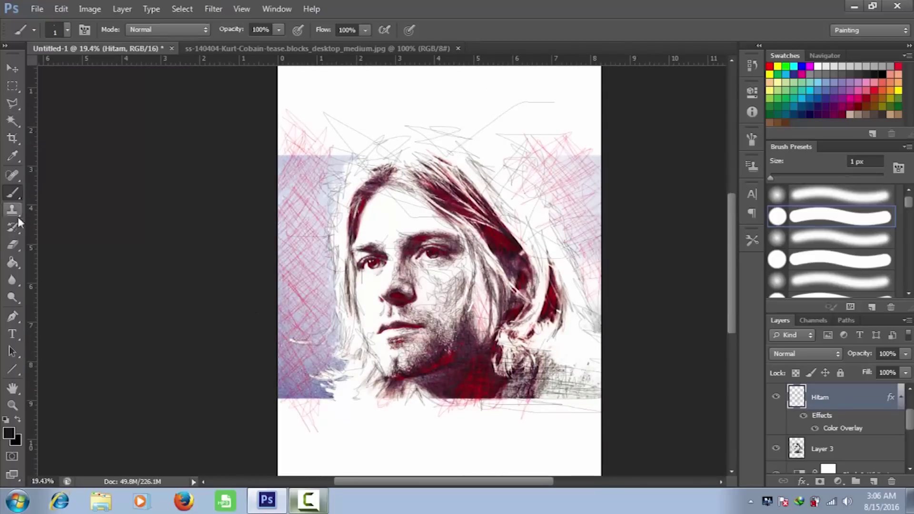
Hide the tinted Layer 3 and make Hitam's overlay colour black with R 0
scroll(779, 415, "down", 2)
left_click(776, 453)
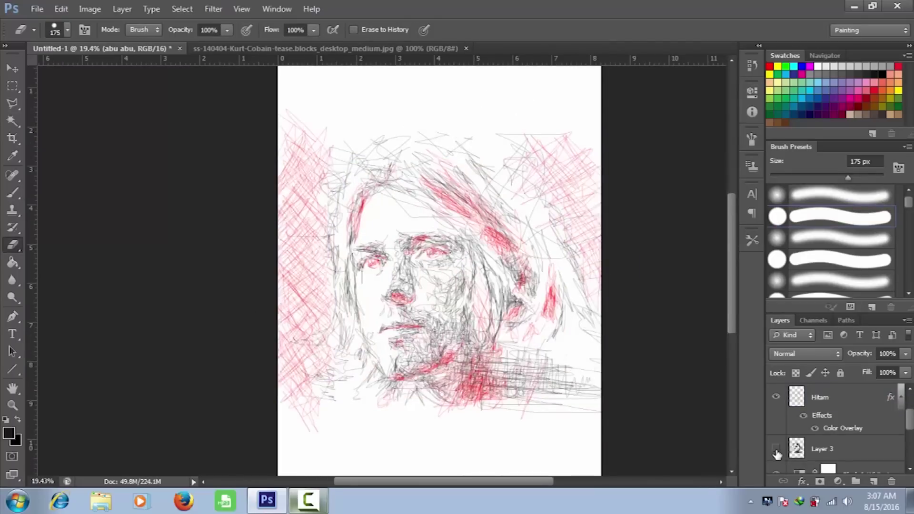
scroll(779, 429, "up", 2)
double_click(843, 428)
left_click(895, 96)
left_click(820, 449)
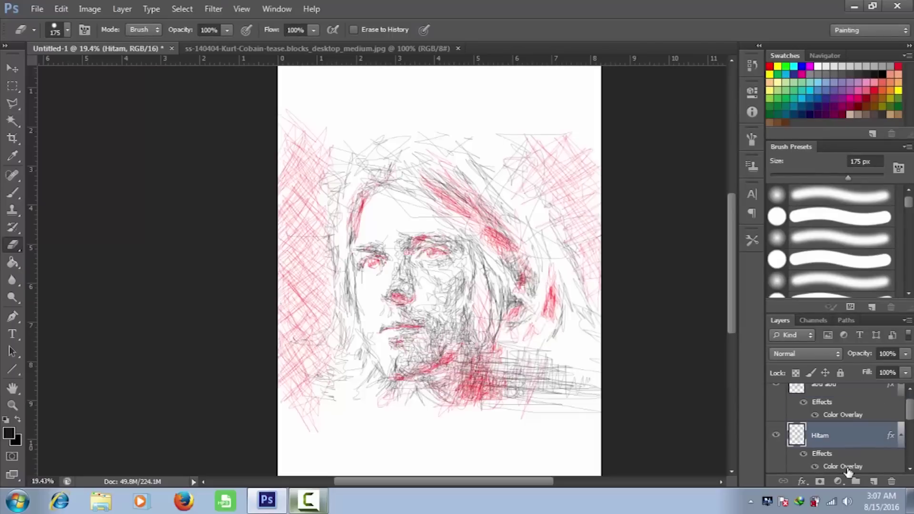
double_click(843, 467)
left_click(787, 116)
type("0")
left_click(866, 121)
left_click(888, 98)
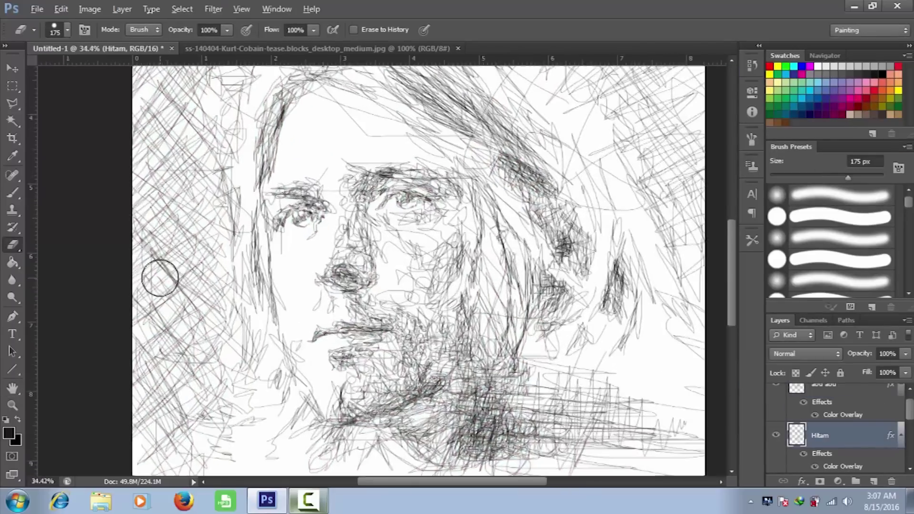
Check the sketched face up close, then show the greyscale Layer 1 copy
scroll(713, 314, "up", 3)
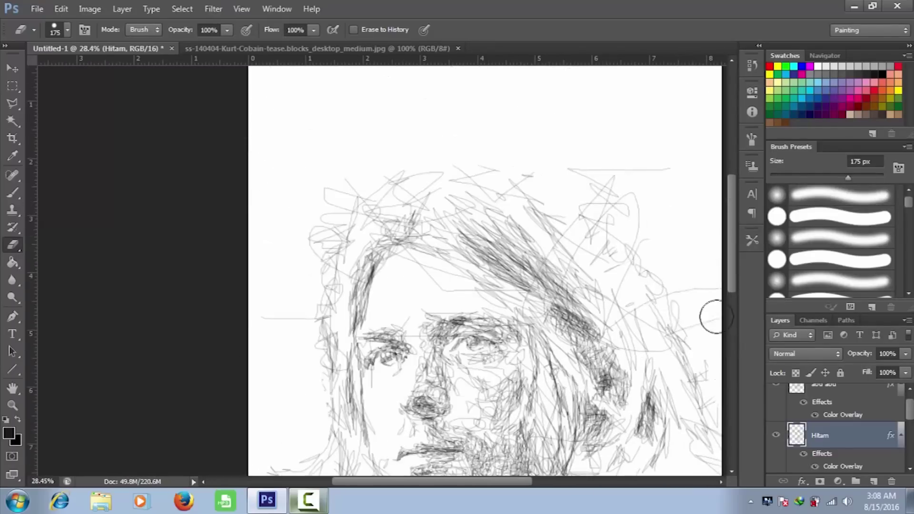
scroll(178, 253, "down", 2)
key("alt+bracketright")
key("alt+bracketleft")
scroll(186, 308, "up", 3)
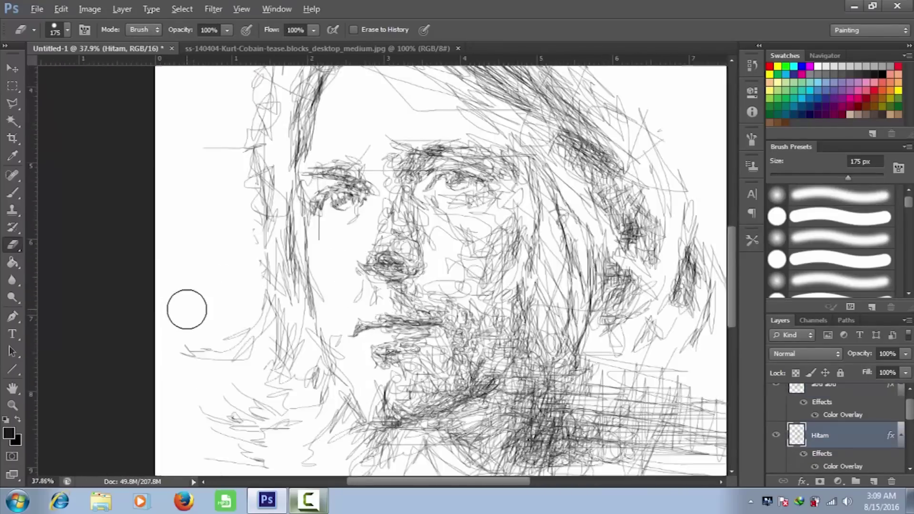
scroll(457, 389, "down", 3)
scroll(809, 424, "down", 2)
left_click(777, 412)
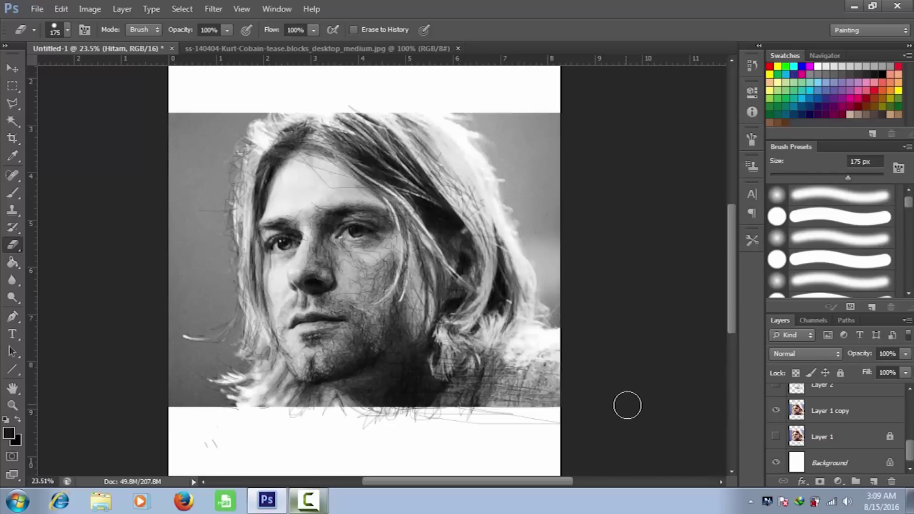
Select the abu abu layer and create empty Layer 4 on top of the stack
scroll(851, 436, "up", 3)
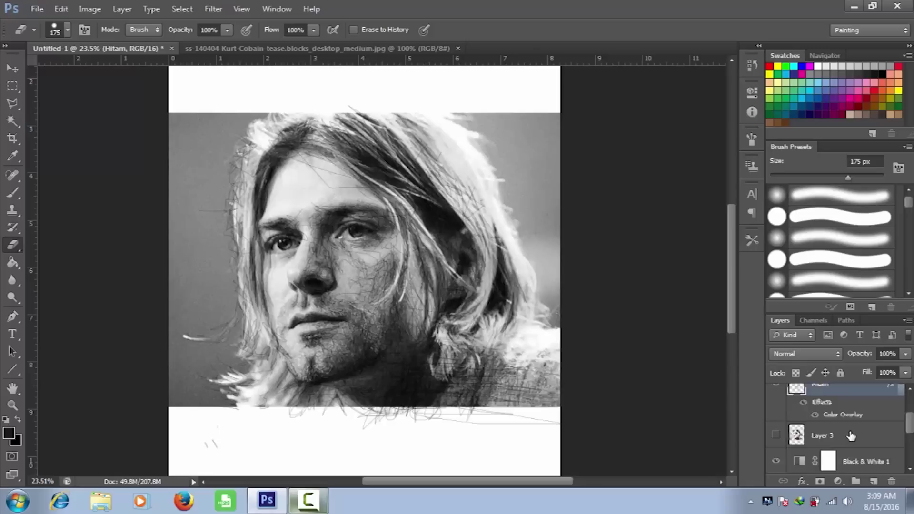
scroll(851, 436, "up", 3)
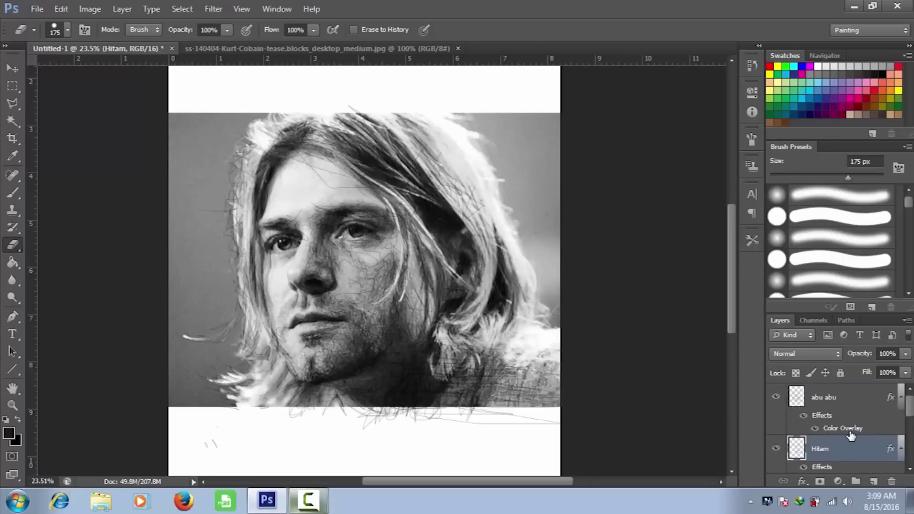
left_click(828, 400)
left_click(873, 482)
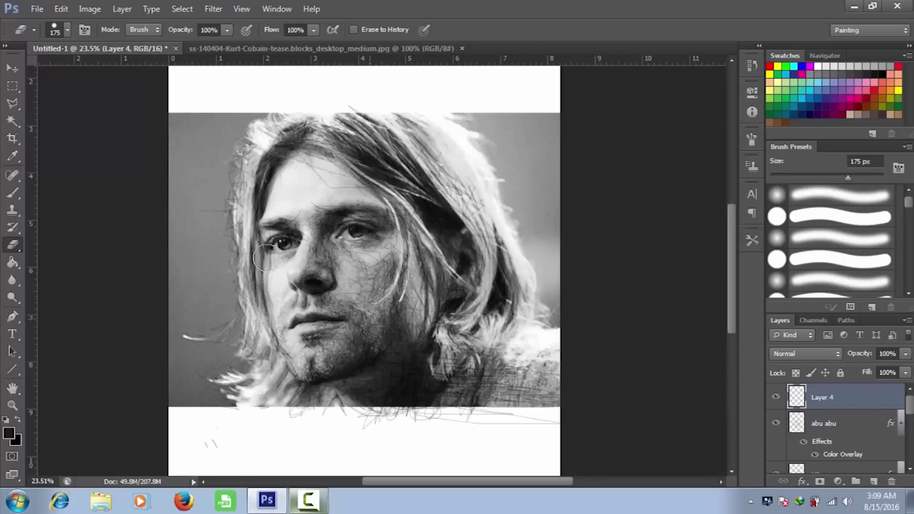
scroll(229, 213, "up", 2)
scroll(231, 212, "up", 3)
scroll(233, 212, "up", 2)
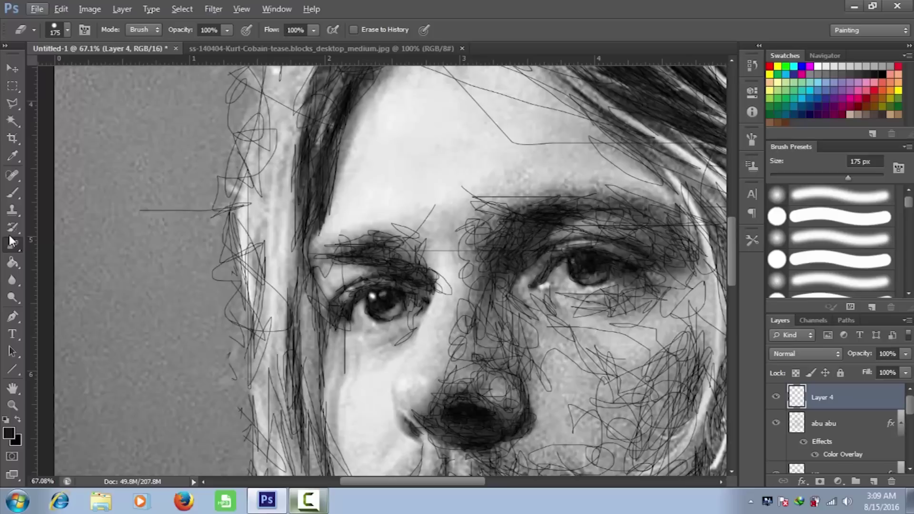
Switch to a 1 px brush painting in black on Layer 4
left_click(11, 194)
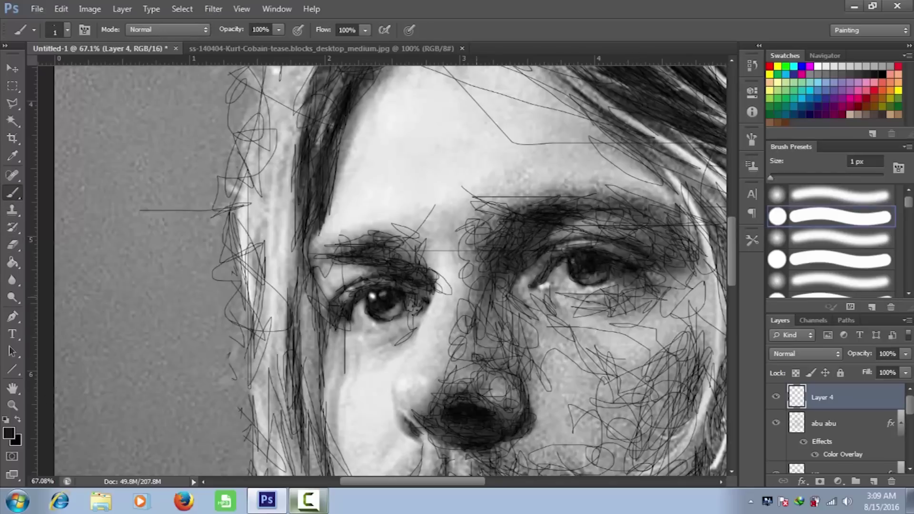
scroll(370, 315, "up", 2)
scroll(374, 314, "up", 2)
scroll(378, 313, "up", 2)
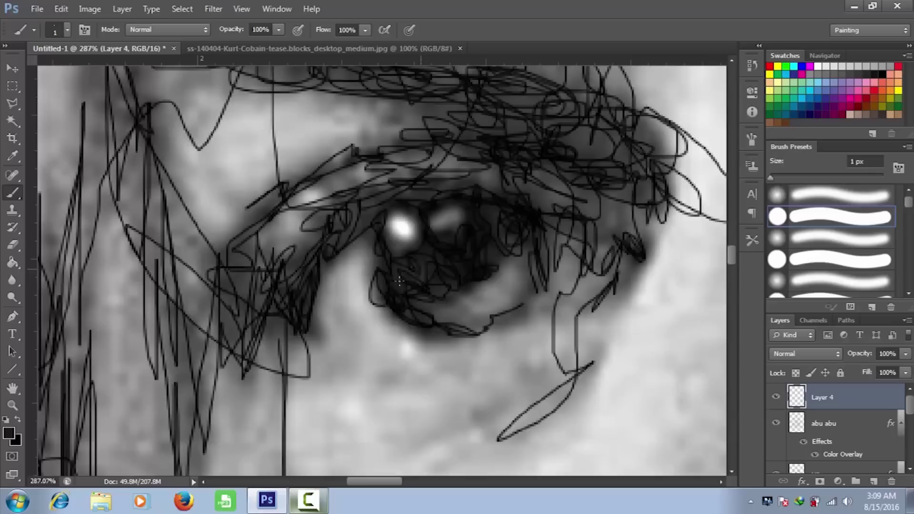
left_click(9, 433)
key("Return")
Scribble extra strokes over the eye, eyebrow and hair, then hide the reference photo
scroll(329, 191, "down", 3)
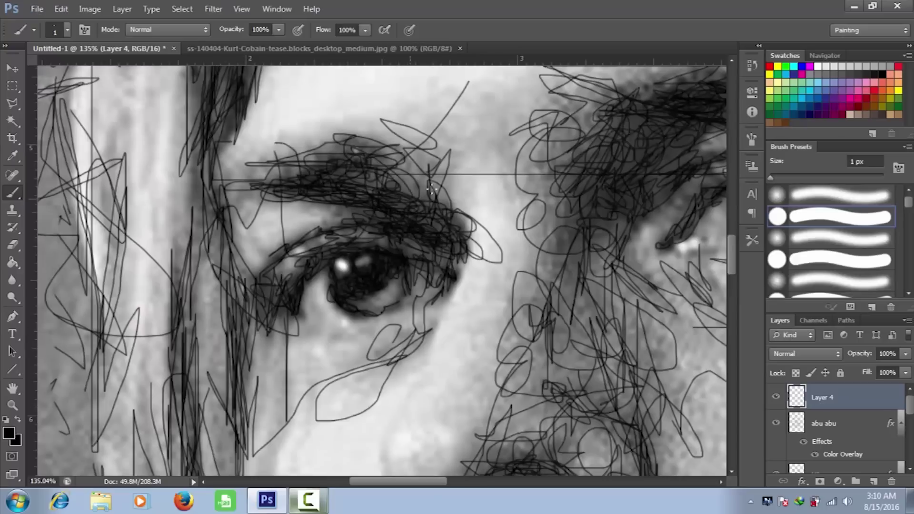
scroll(328, 191, "down", 5)
scroll(328, 192, "right", 5)
scroll(381, 267, "down", 2)
scroll(380, 267, "right", 1)
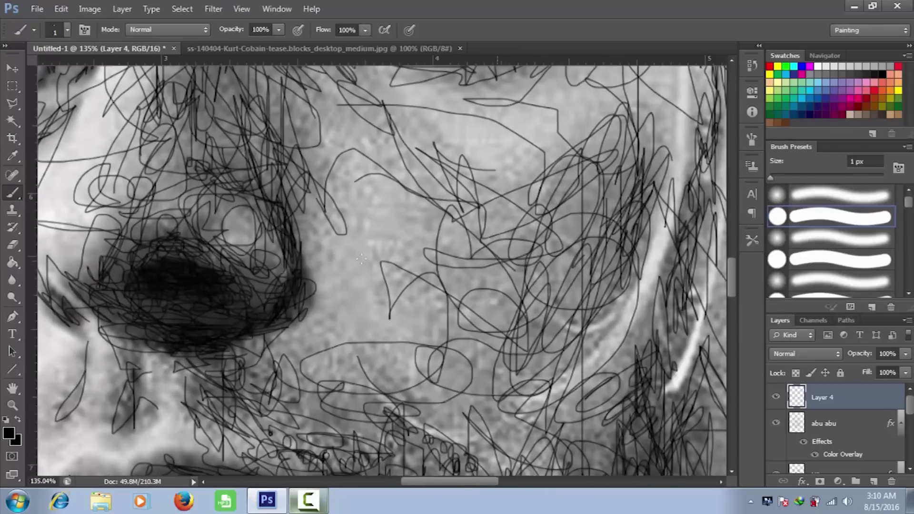
scroll(418, 245, "down", 3)
scroll(418, 246, "left", 4)
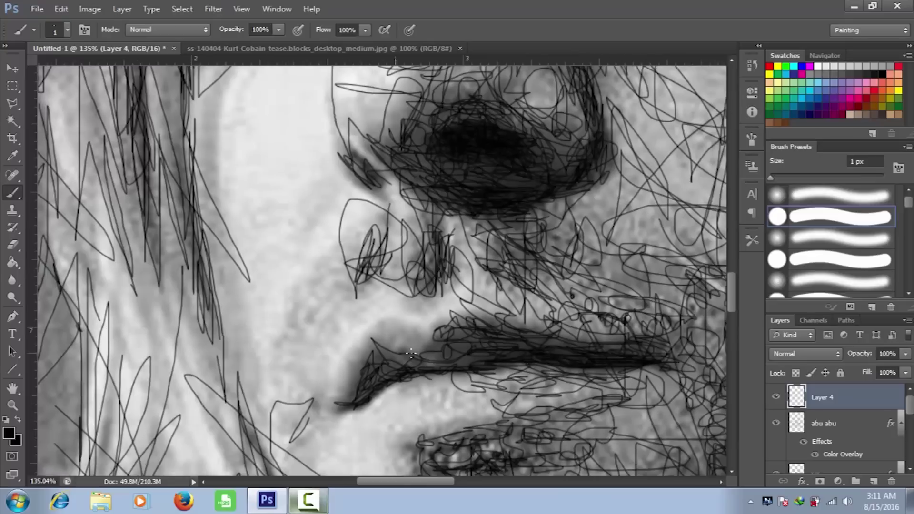
scroll(418, 245, "down", 2)
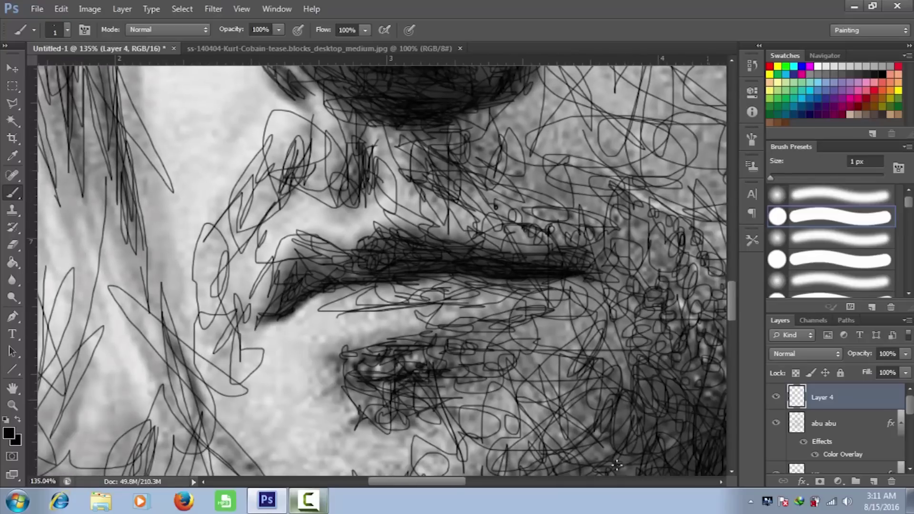
scroll(418, 245, "down", 2)
scroll(418, 246, "right", 1)
scroll(335, 286, "up", 4)
scroll(335, 285, "left", 2)
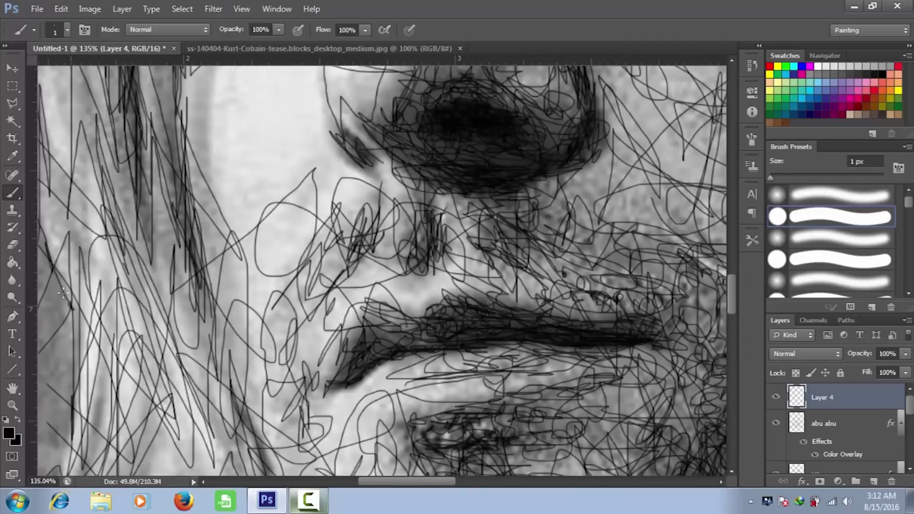
scroll(334, 285, "up", 5)
scroll(334, 285, "left", 6)
scroll(350, 275, "right", 4)
scroll(350, 275, "up", 3)
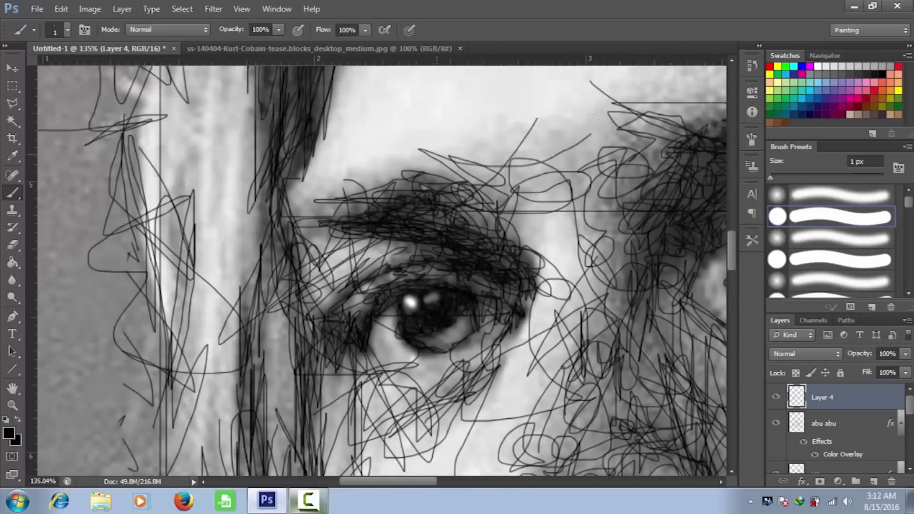
scroll(350, 275, "up", 3)
scroll(350, 276, "up", 2)
scroll(318, 139, "up", 5)
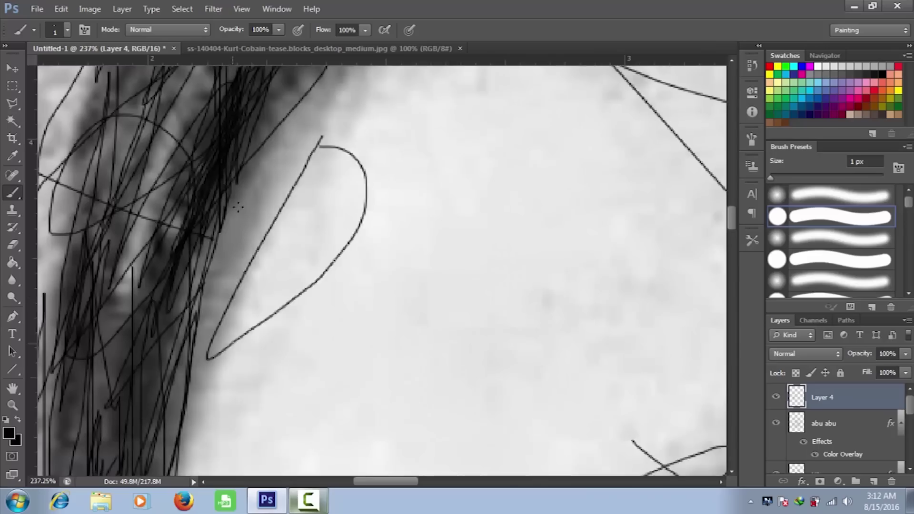
scroll(318, 138, "right", 3)
scroll(318, 139, "right", 3)
scroll(318, 139, "right", 3)
scroll(475, 363, "down", 5)
scroll(475, 363, "left", 4)
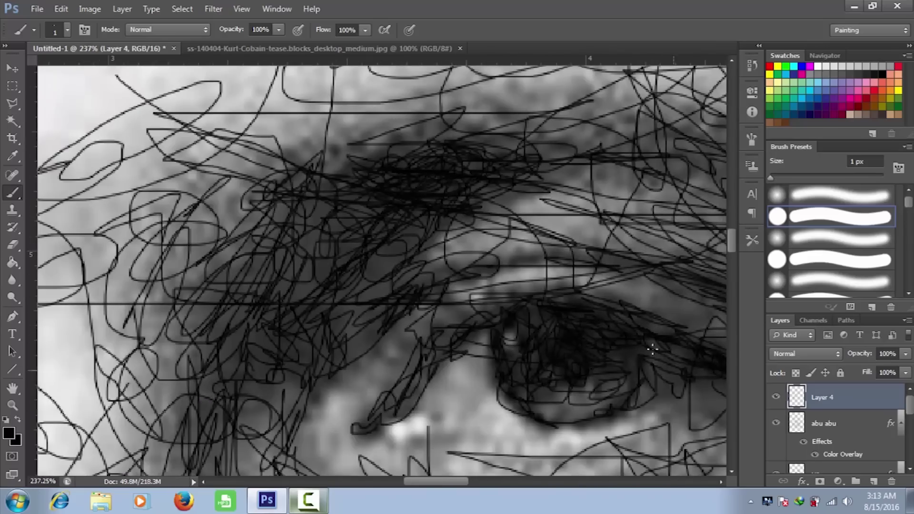
scroll(474, 363, "down", 2)
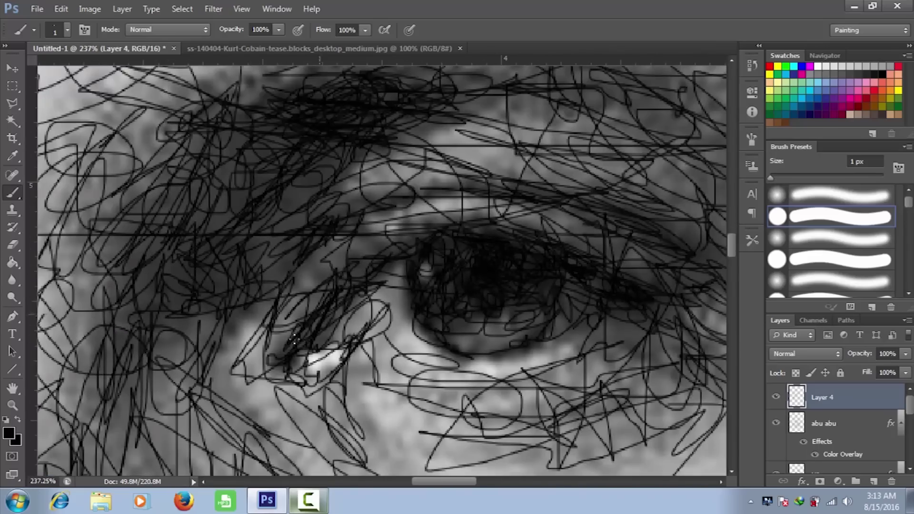
scroll(512, 258, "down", 3)
scroll(512, 258, "right", 3)
scroll(512, 258, "down", 2)
scroll(512, 258, "right", 3)
scroll(547, 253, "down", 3)
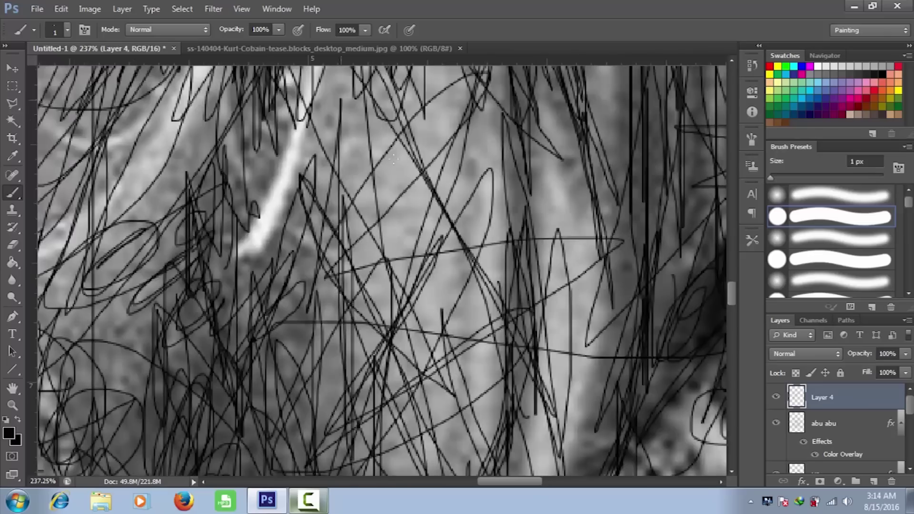
scroll(547, 253, "down", 4)
scroll(547, 253, "down", 4)
left_click(776, 423)
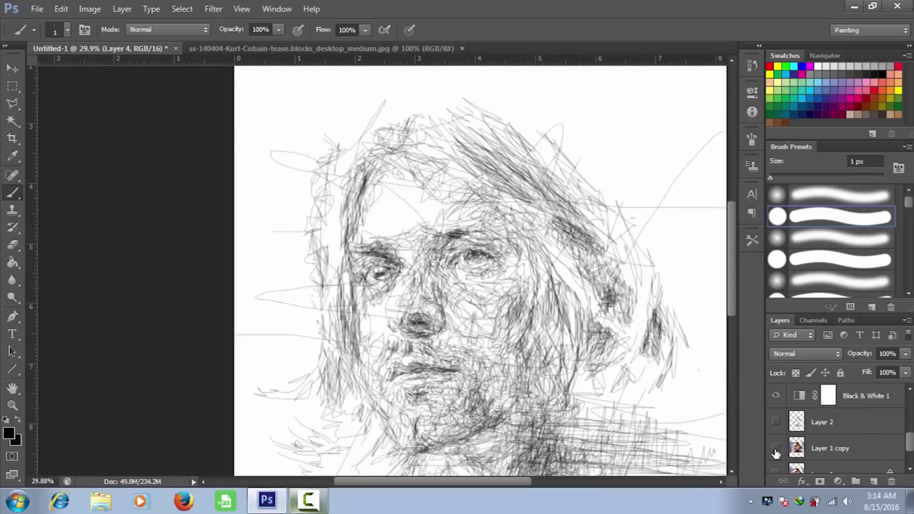
Scribble extra strokes across the lips and around the left eye
scroll(410, 262, "up", 5)
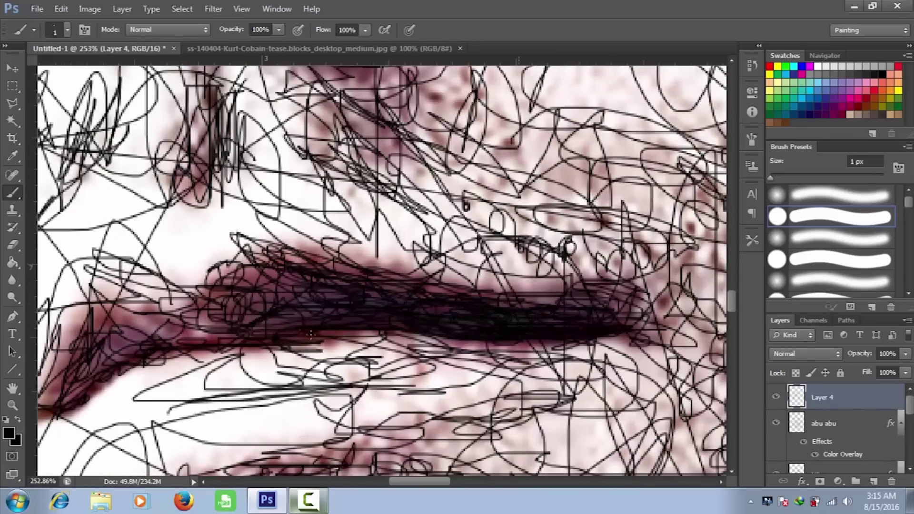
mouse_move(310, 335)
left_mouse_down()
mouse_move(209, 314)
mouse_move(62, 391)
left_mouse_up()
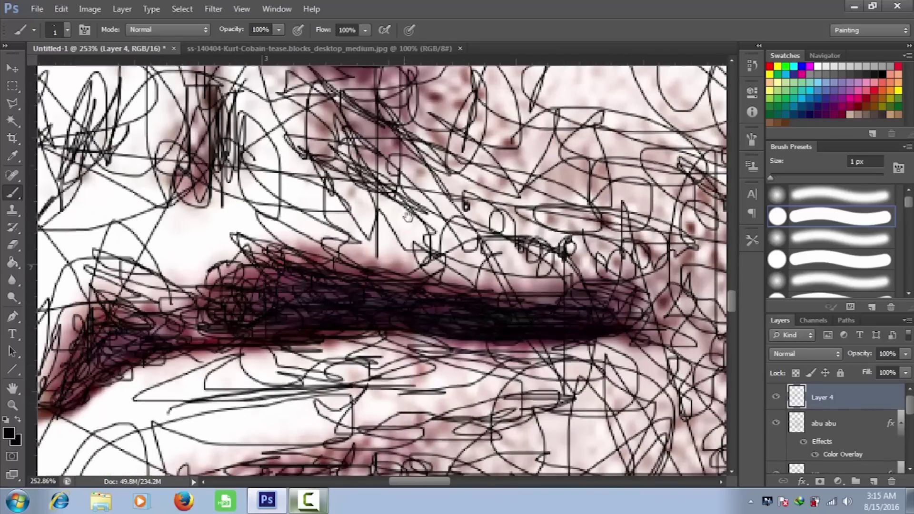
scroll(252, 285, "up", 5)
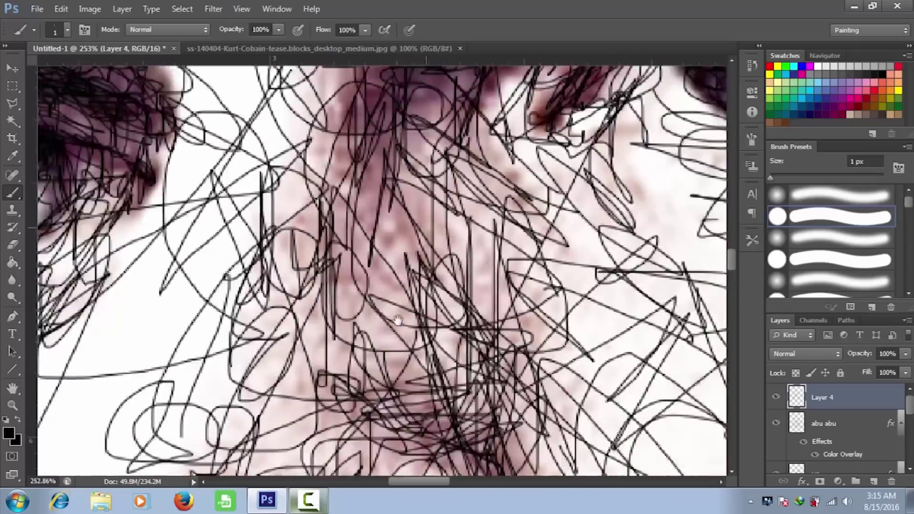
scroll(395, 276, "right", 5)
scroll(436, 347, "up", 2)
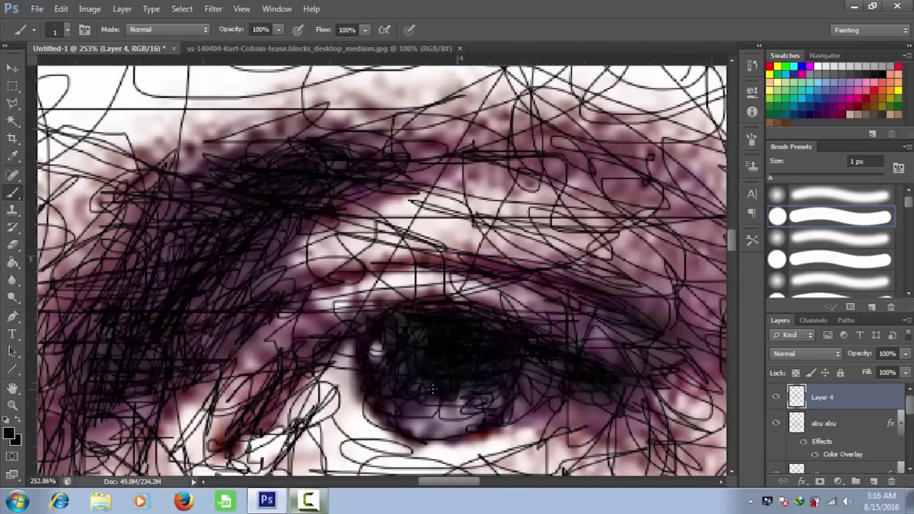
left_click_drag(249, 419, 224, 445)
scroll(381, 267, "up", 5)
left_click_drag(267, 305, 438, 286)
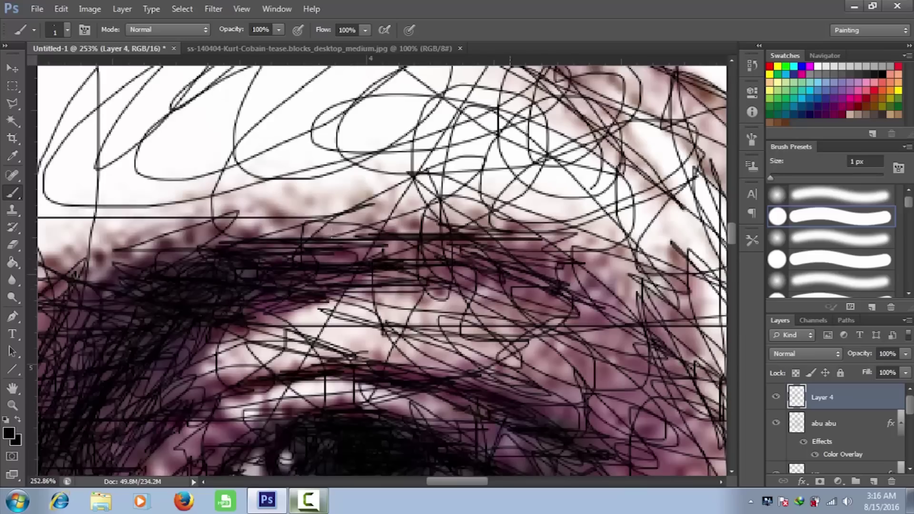
scroll(381, 267, "right", 5)
scroll(381, 267, "down", 5)
scroll(238, 309, "up", 5)
mouse_move(286, 431)
left_mouse_down()
mouse_move(238, 291)
mouse_move(305, 285)
mouse_move(209, 167)
mouse_move(181, 248)
left_mouse_up()
scroll(381, 267, "up", 5)
scroll(381, 266, "left", 5)
left_click_drag(190, 286, 333, 429)
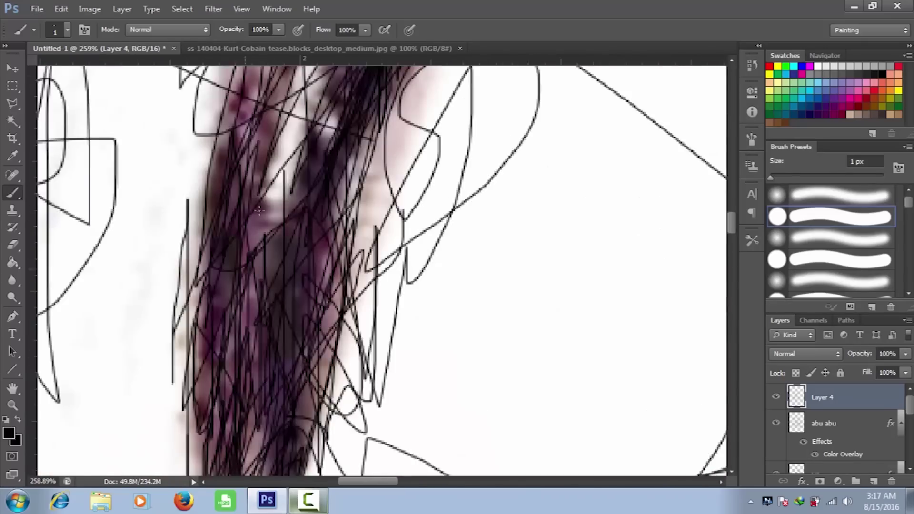
Add scribble strokes along the hair strands and across the outer hair ends
left_click_drag(309, 167, 500, 119)
scroll(381, 266, "down", 5)
left_click_drag(523, 310, 476, 166)
scroll(381, 267, "right", 5)
left_click_drag(452, 381, 619, 214)
scroll(381, 267, "down", 5)
left_click_drag(305, 214, 428, 123)
scroll(381, 267, "down", 3)
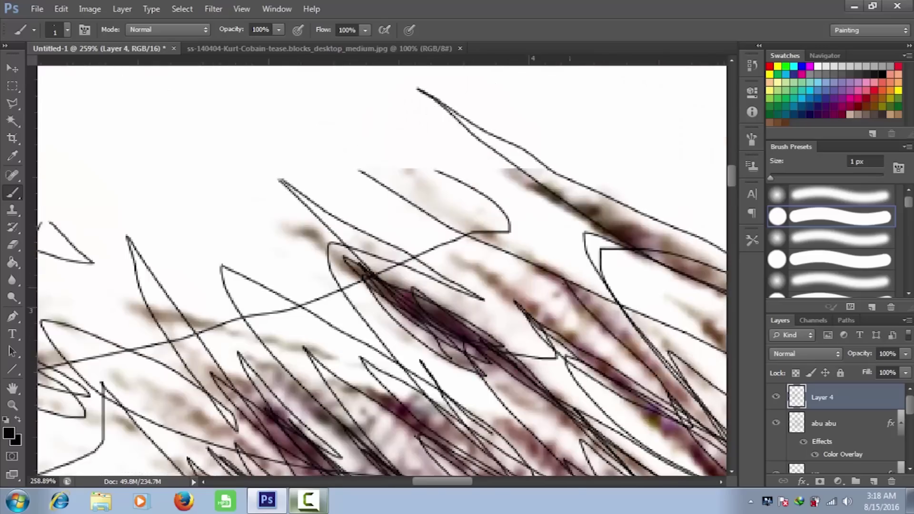
left_click_drag(596, 190, 466, 391)
Darken the lower beard with scribbles, then hide the reference photo
scroll(466, 391, "down", 5)
scroll(636, 252, "up", 3)
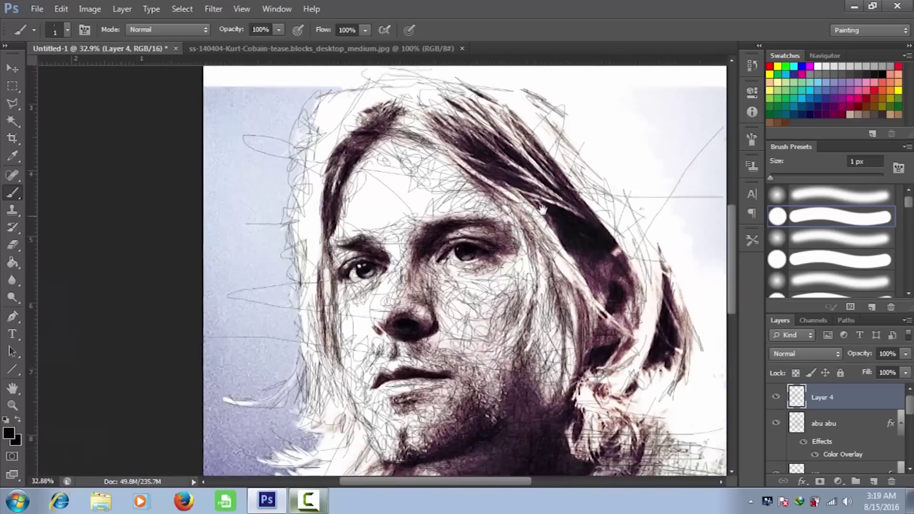
scroll(235, 287, "up", 3)
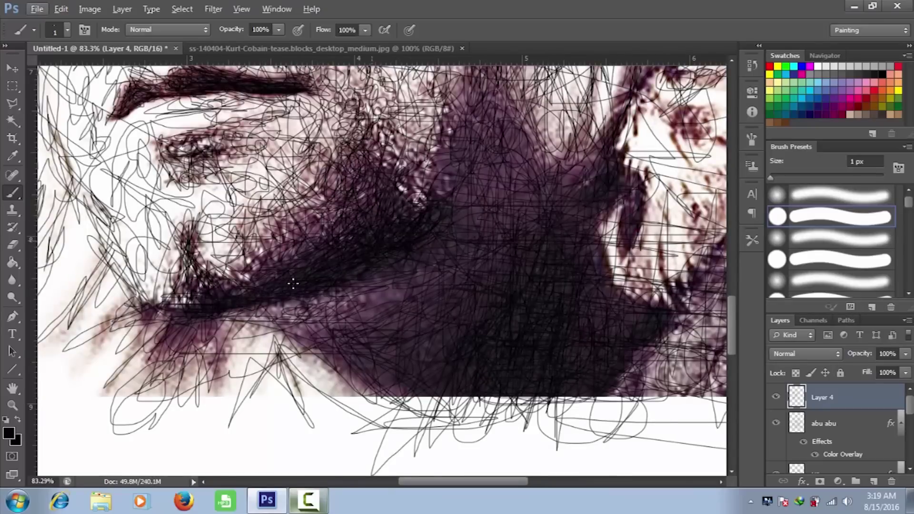
left_click_drag(384, 227, 289, 410)
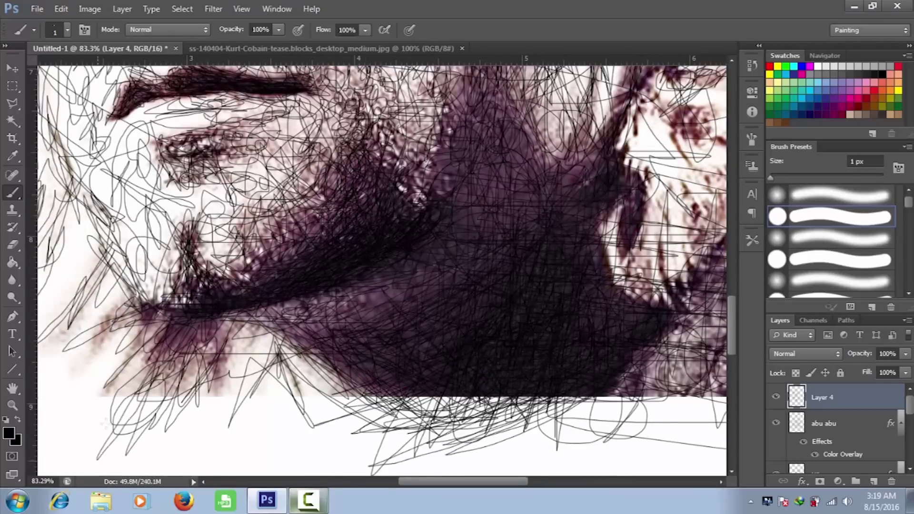
scroll(505, 195, "up", 3)
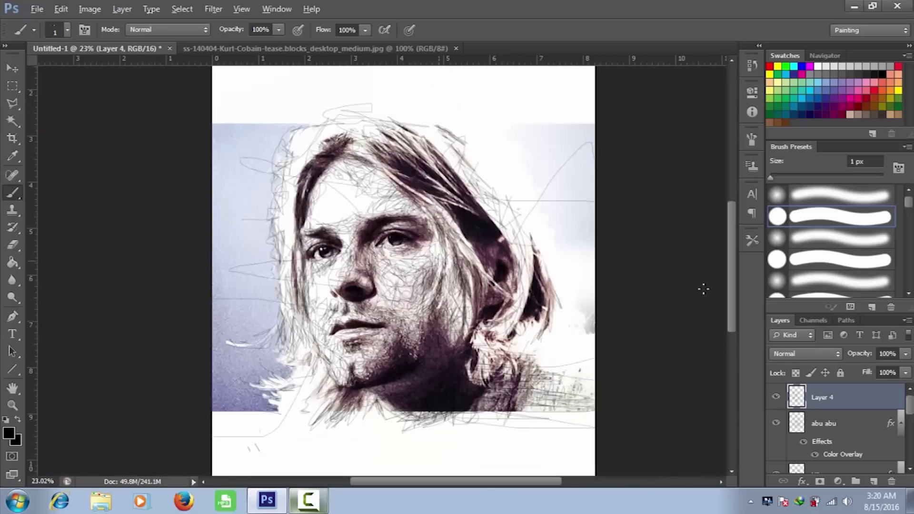
left_click(776, 448)
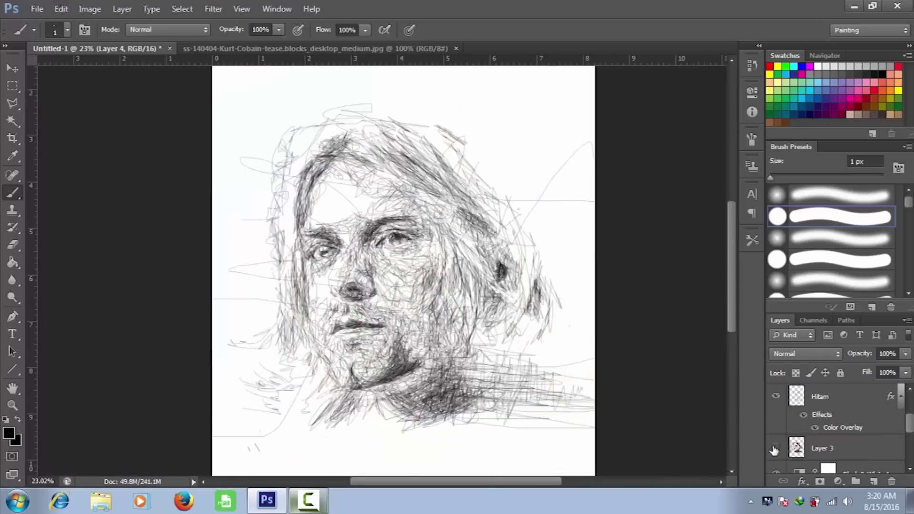
scroll(365, 296, "up", 5)
scroll(364, 296, "down", 3)
scroll(364, 296, "down", 2)
scroll(365, 297, "up", 1)
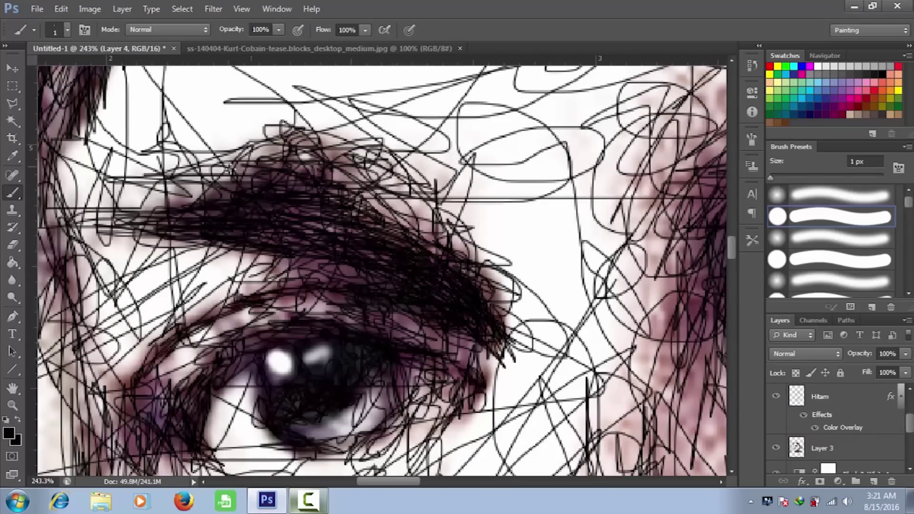
scroll(281, 419, "up", 3)
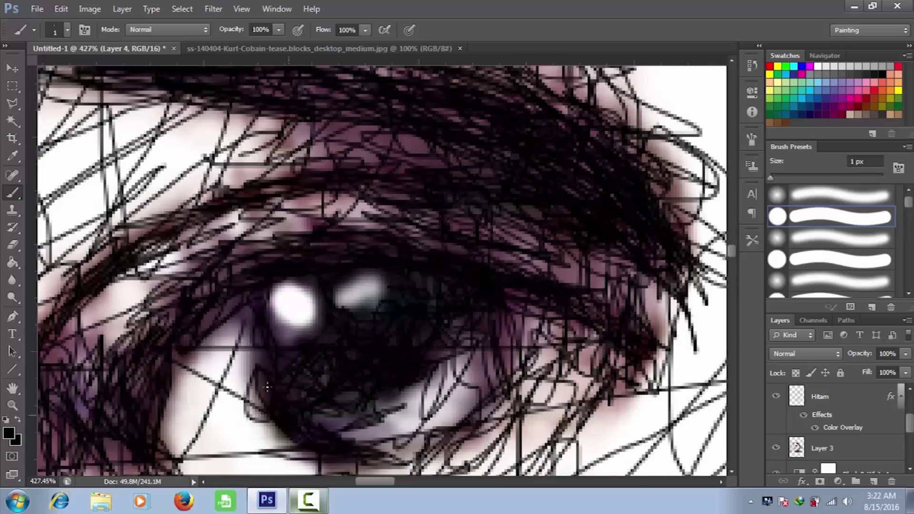
scroll(333, 324, "down", 5)
scroll(382, 234, "up", 4)
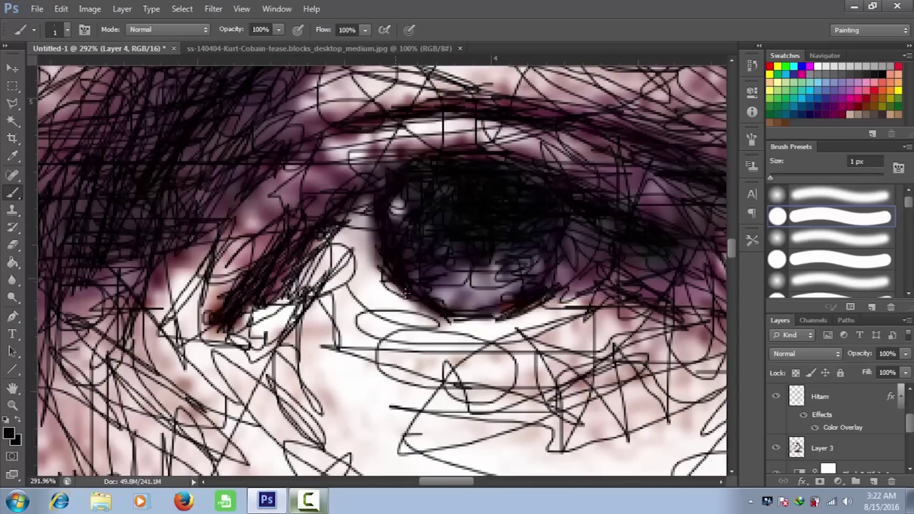
scroll(483, 217, "down", 2)
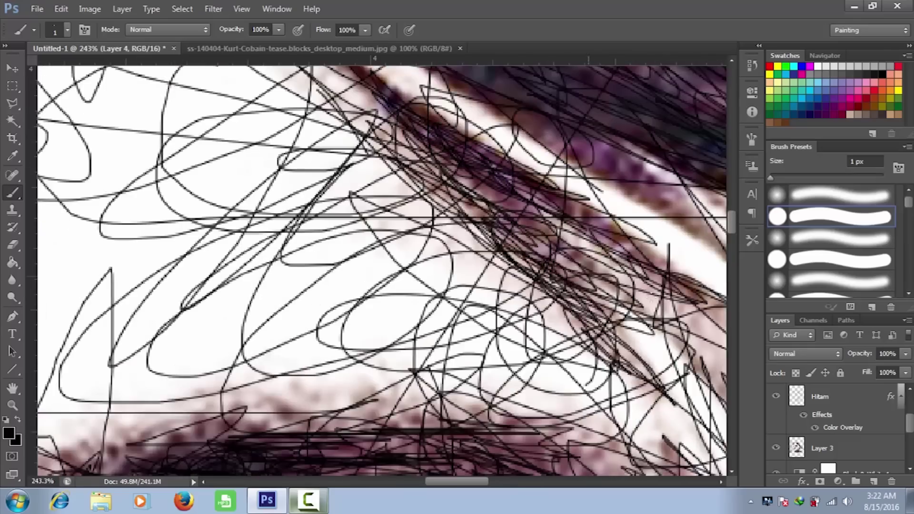
scroll(483, 217, "up", 3)
scroll(636, 290, "up", 2)
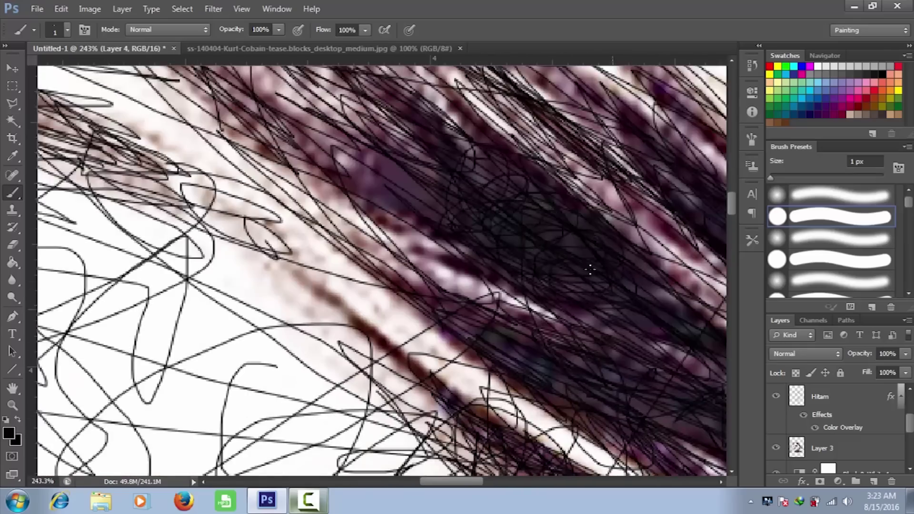
scroll(637, 290, "down", 2)
scroll(524, 200, "right", 3)
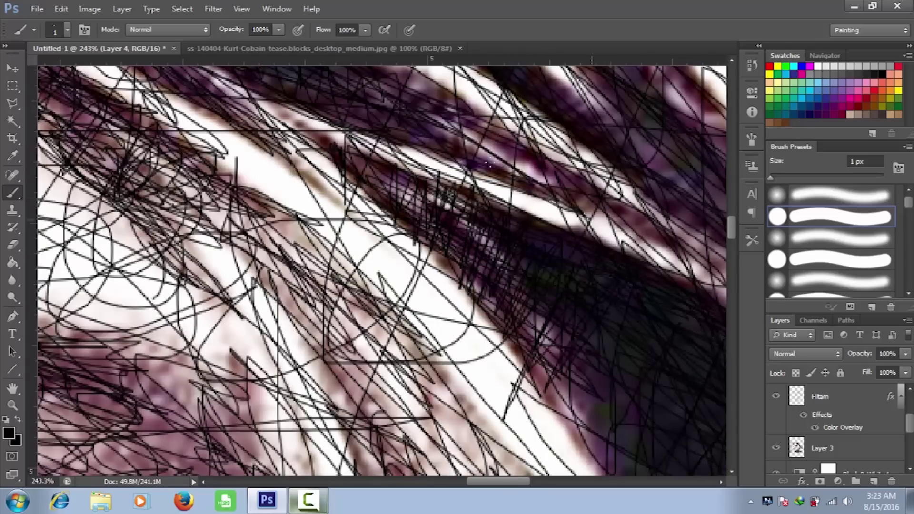
left_click(776, 448)
scroll(391, 219, "down", 6)
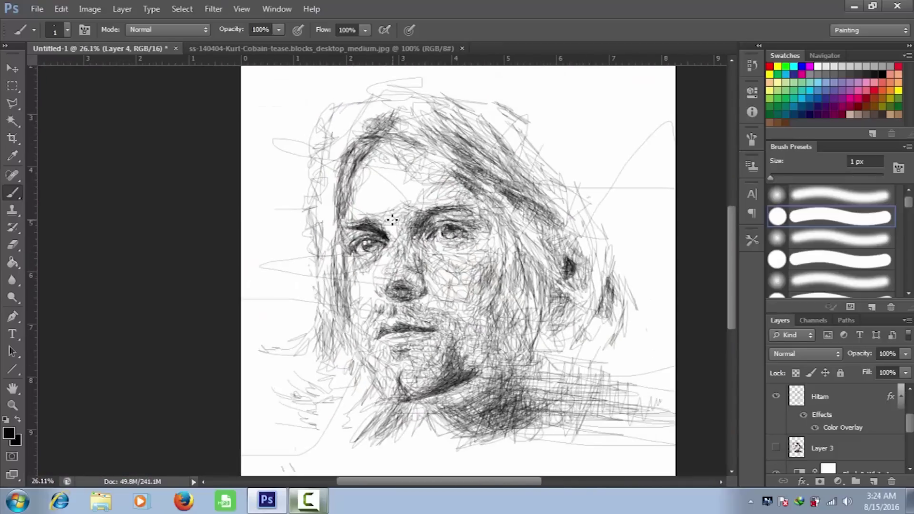
Pick the 175 px Eraser and Shift-select abu abu together with Layer 4
scroll(392, 219, "up", 2)
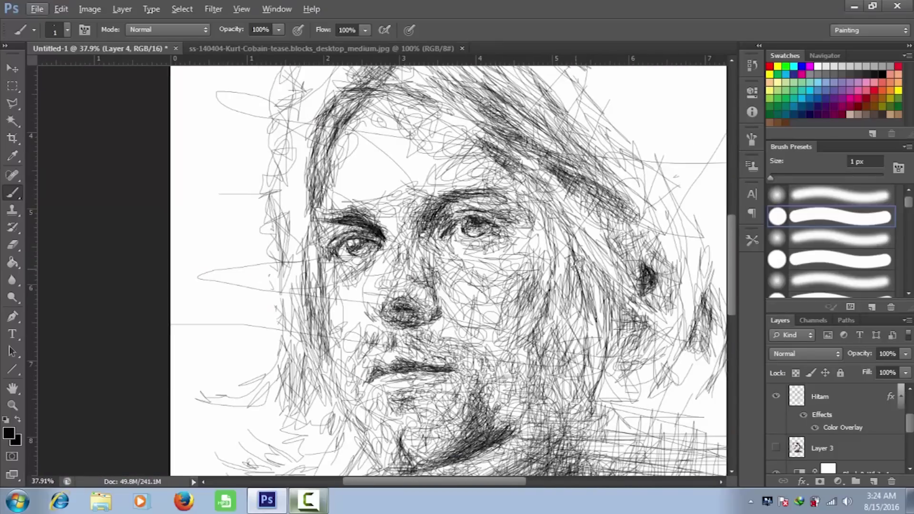
scroll(413, 275, "down", 1)
scroll(419, 272, "down", 1)
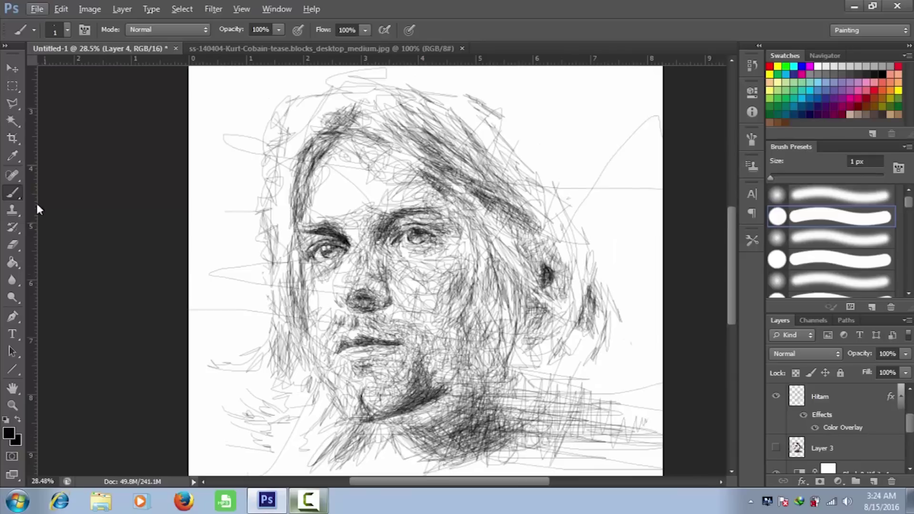
left_click(15, 246)
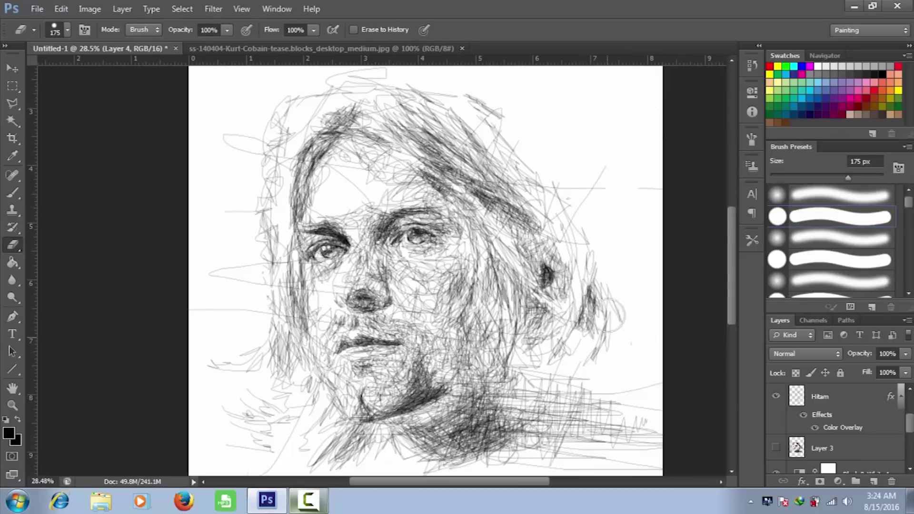
scroll(848, 447, "up", 2)
left_click(833, 426, "ctrl")
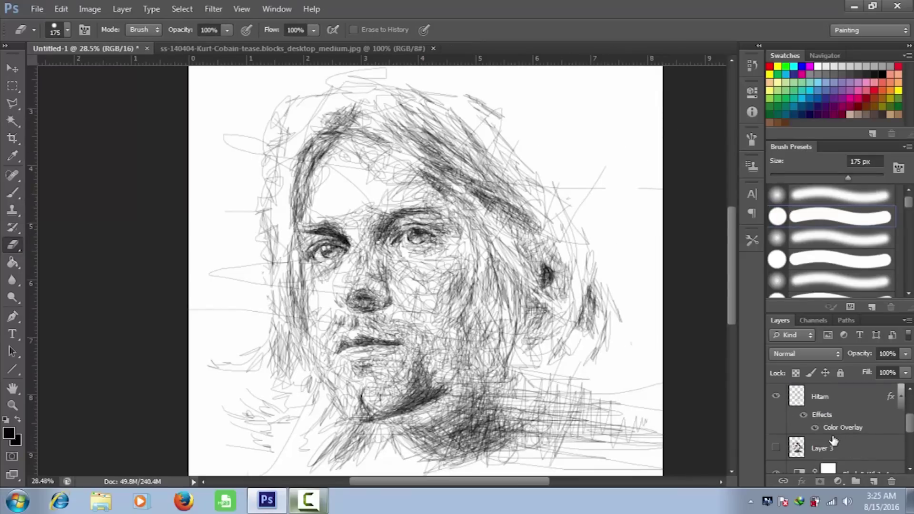
right_click(832, 430)
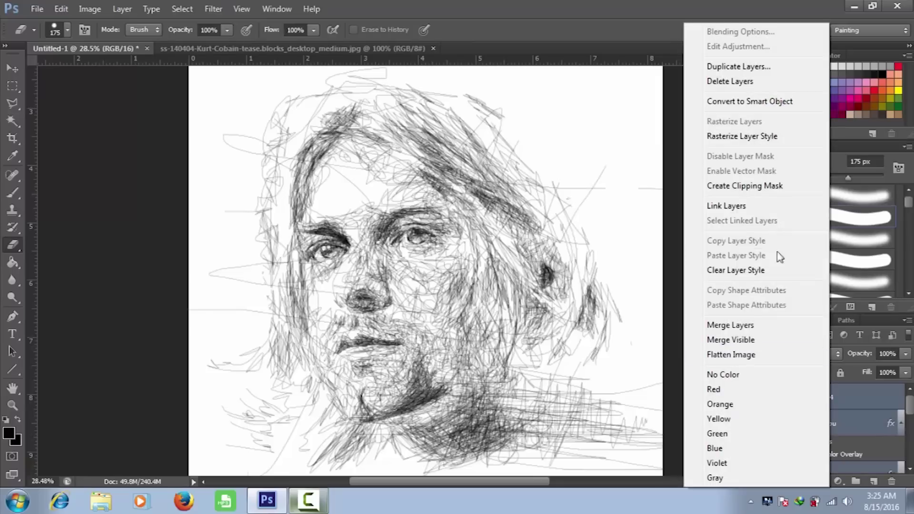
Undo a trial merge, then duplicate the abu abu and Layer 4 sketch layers twice with Ctrl+J
left_click(772, 324)
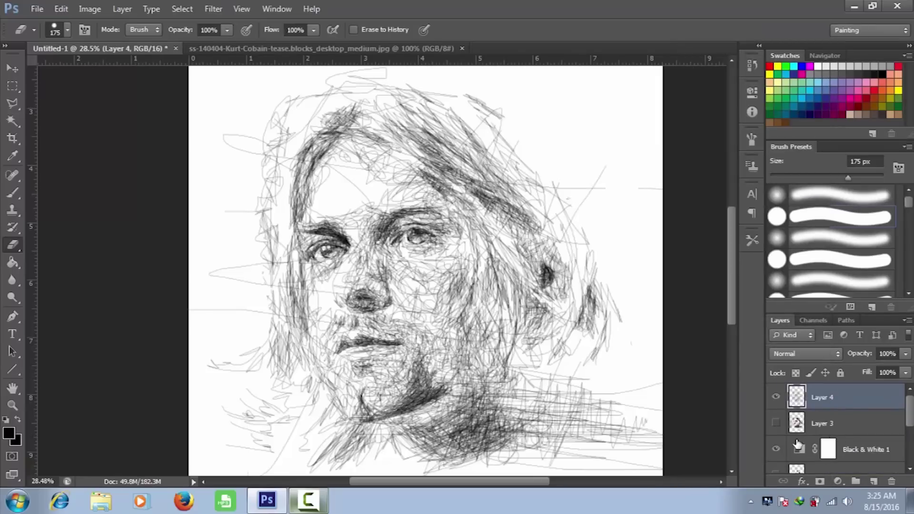
key("ctrl+z")
key("ctrl+j")
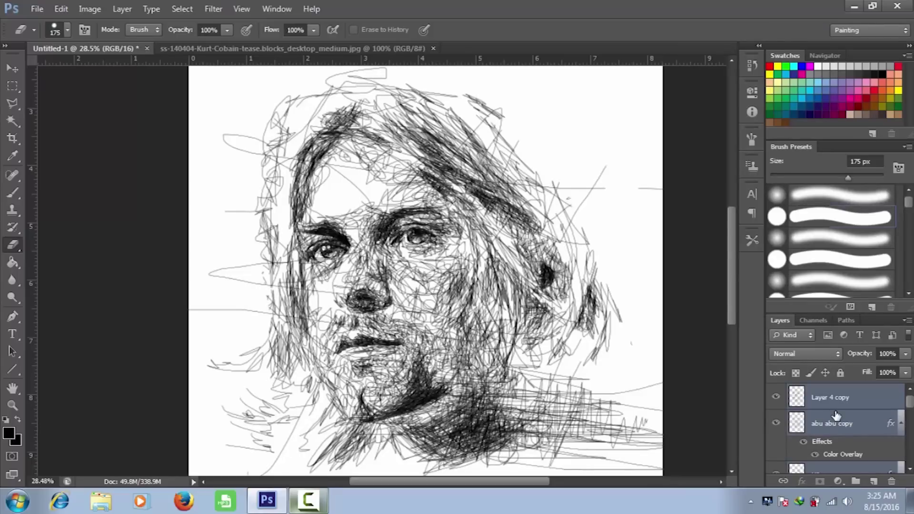
key("ctrl+j")
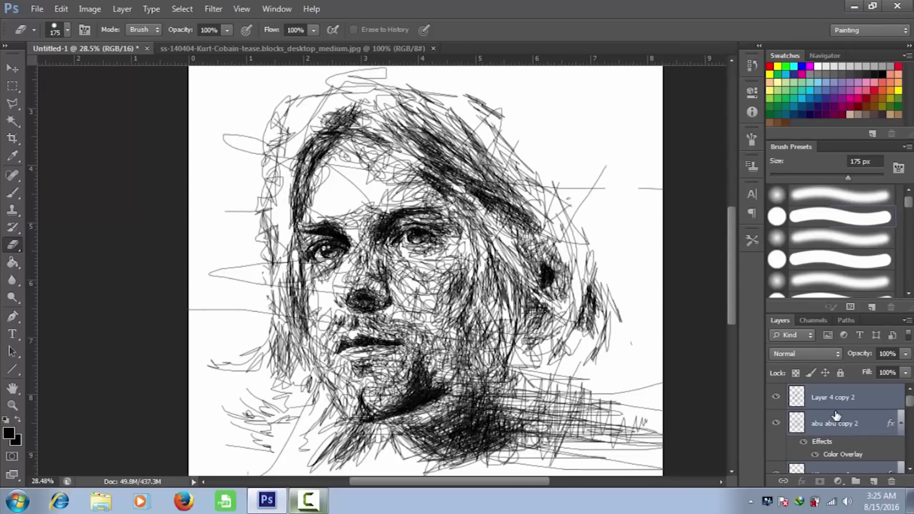
scroll(507, 274, "up", 1)
scroll(453, 257, "up", 2)
scroll(419, 245, "down", 2)
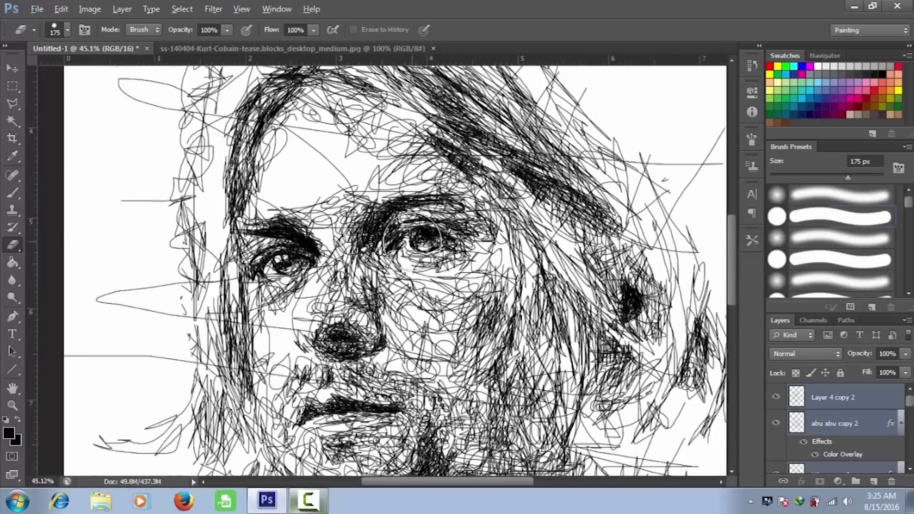
scroll(412, 241, "down", 1)
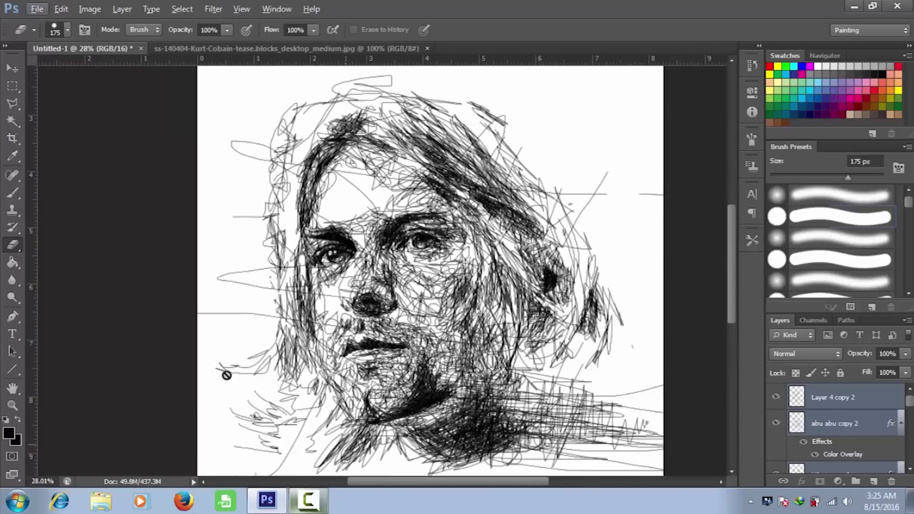
right_click(846, 401)
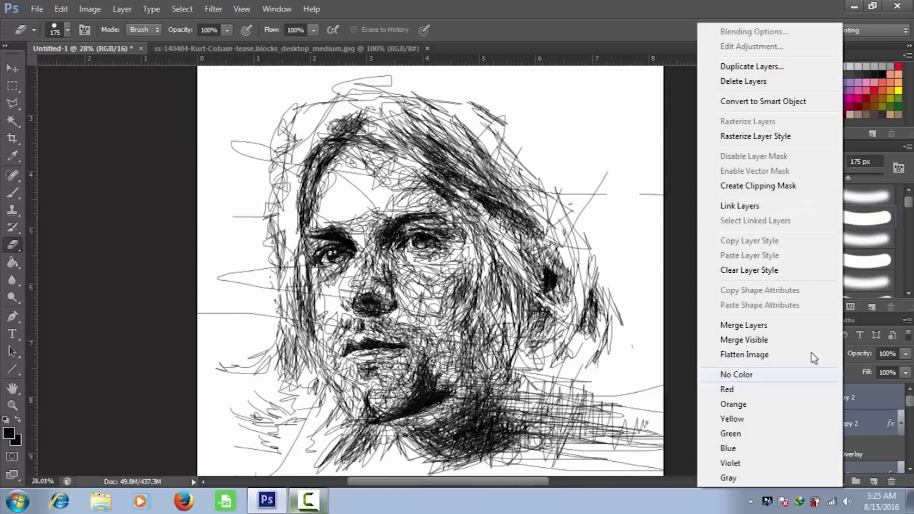
Merge the newest sketch copies into one layer and hide Layer 4 and Layer 4 copy
left_click(744, 325)
scroll(833, 431, "down", 2)
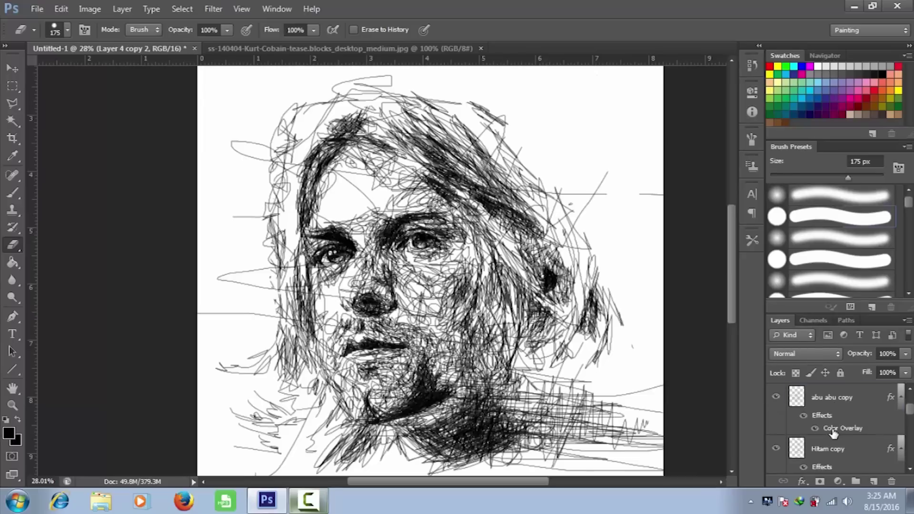
scroll(834, 431, "down", 1)
scroll(855, 424, "up", 2)
left_click(776, 396)
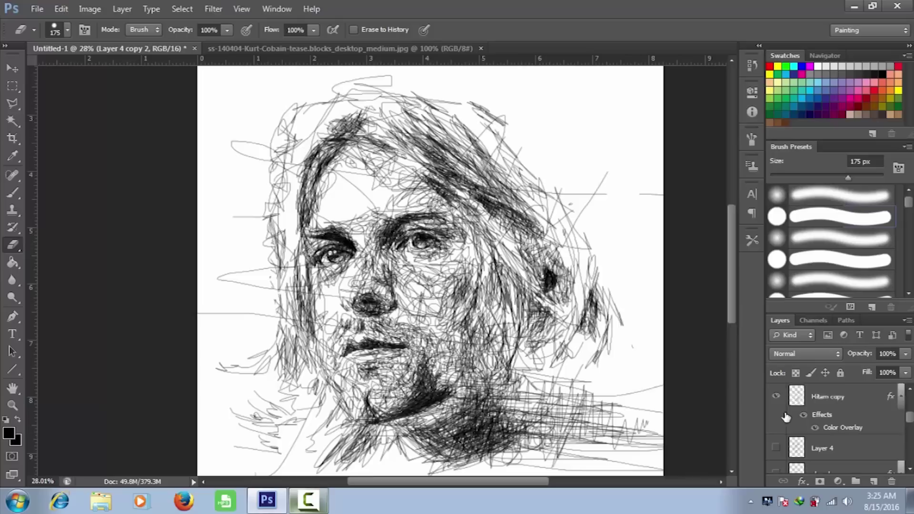
scroll(795, 422, "up", 1)
scroll(798, 431, "up", 1)
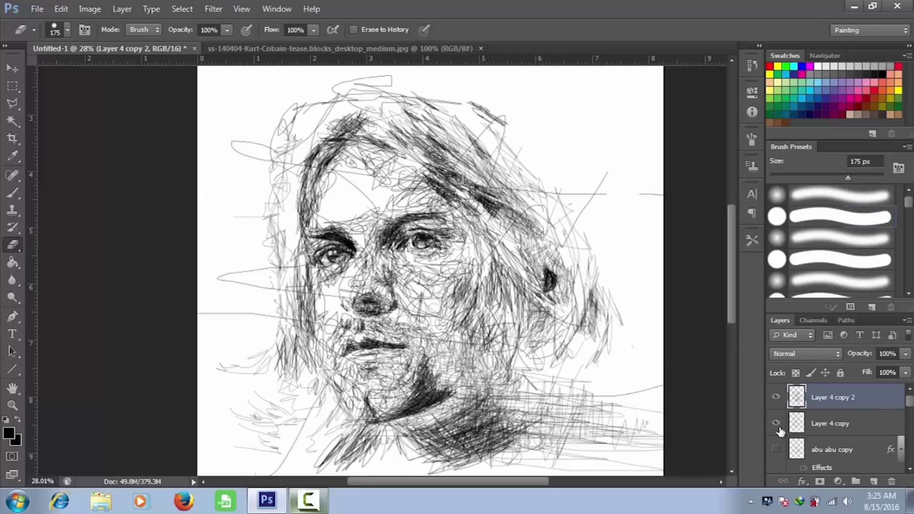
left_click(776, 423)
Group the older sketch layers into Group 1 and show Layer 3's colour face photo
scroll(426, 242, "up", 5)
scroll(429, 247, "down", 6)
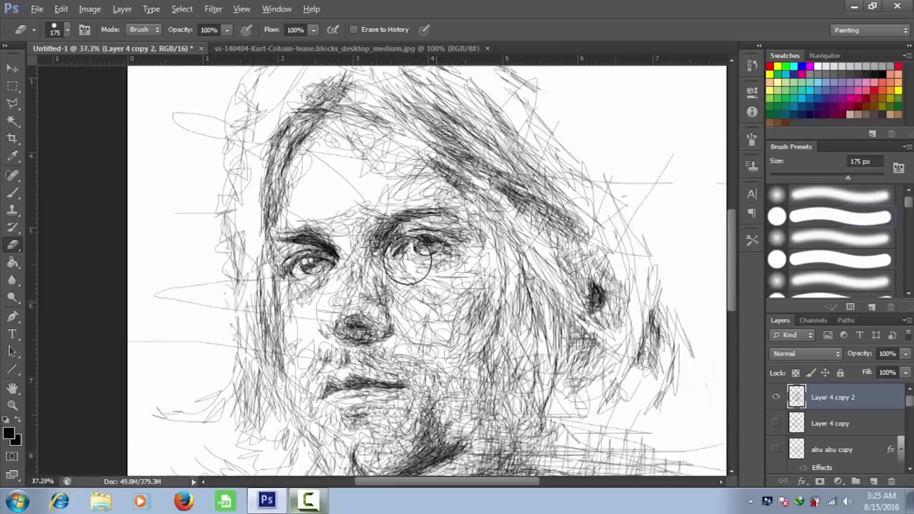
scroll(433, 260, "up", 1)
scroll(441, 271, "up", 1)
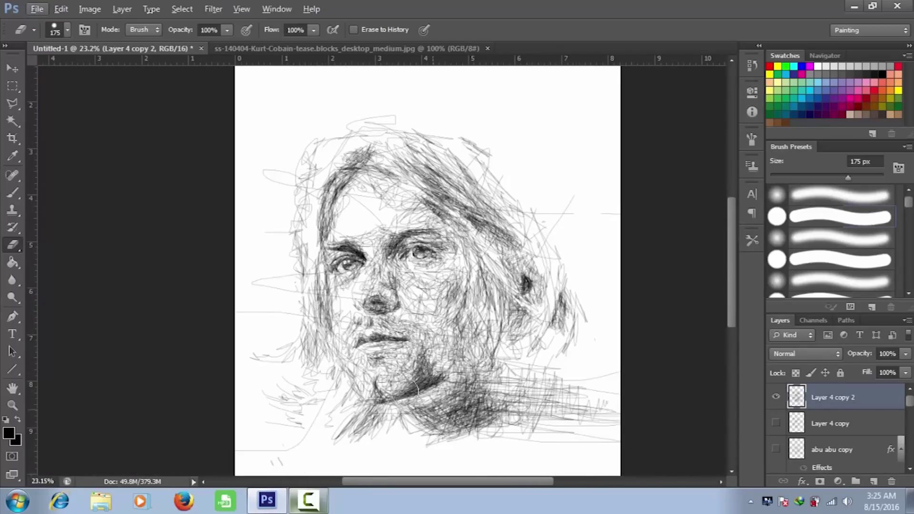
scroll(815, 448, "down", 2)
scroll(815, 447, "up", 2)
left_click(829, 423)
scroll(818, 431, "down", 3)
key("ctrl+g")
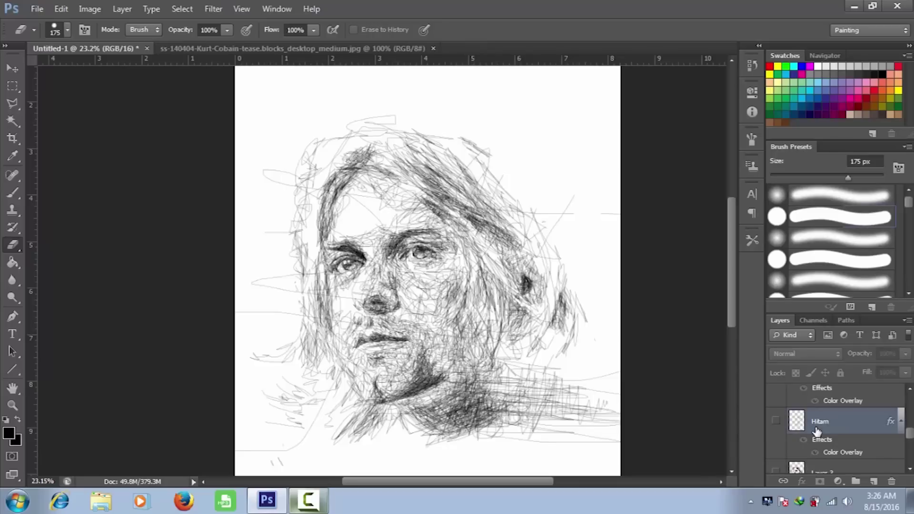
left_click(777, 413)
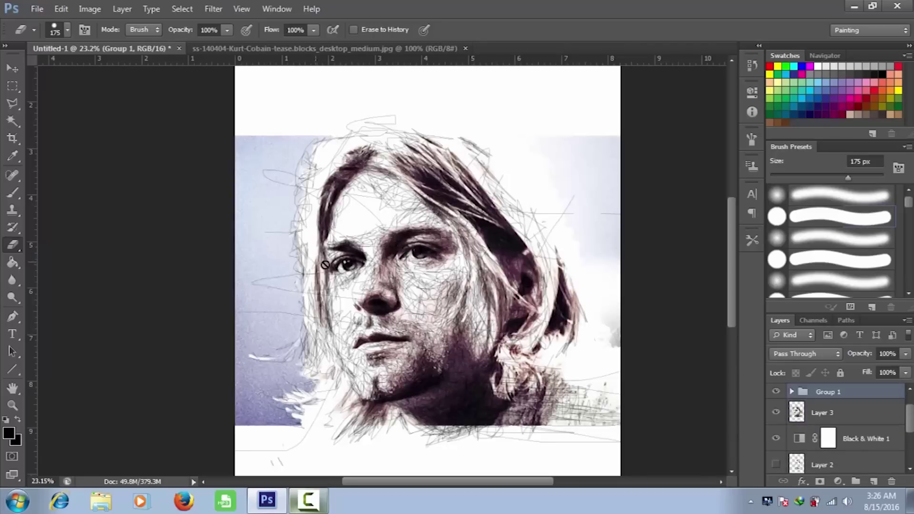
Place Layer 4 copy 2 above Group 1 and erase stray strokes at the lower left
scroll(301, 171, "up", 5, "alt")
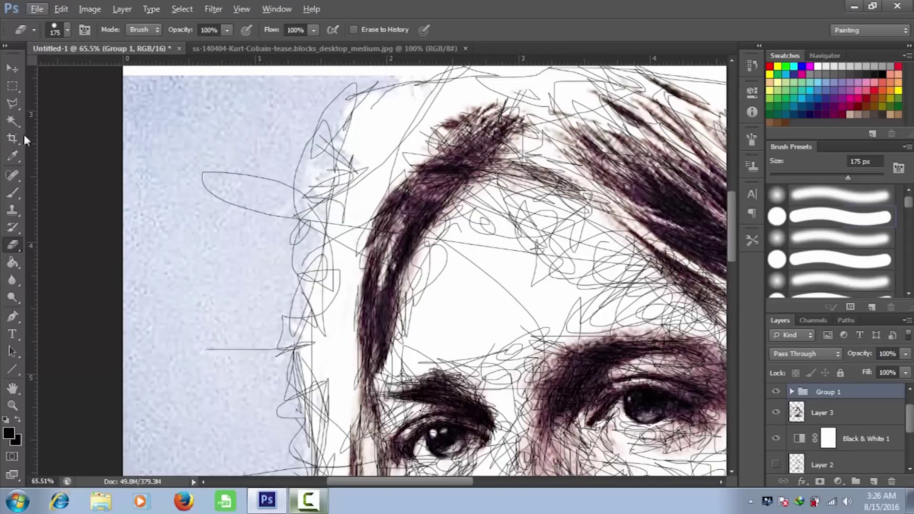
key("ctrl+j")
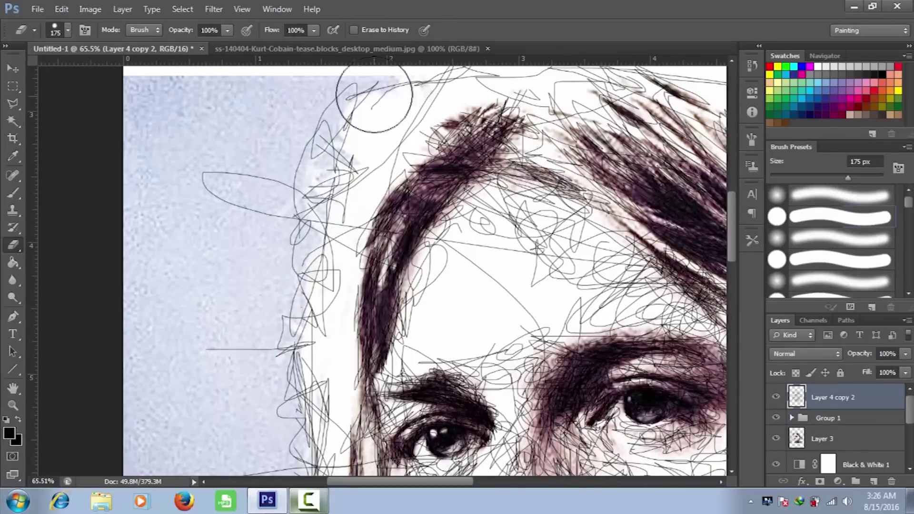
left_click_drag(326, 265, 343, 113)
scroll(174, 359, "down", 5)
left_click_drag(205, 414, 265, 433)
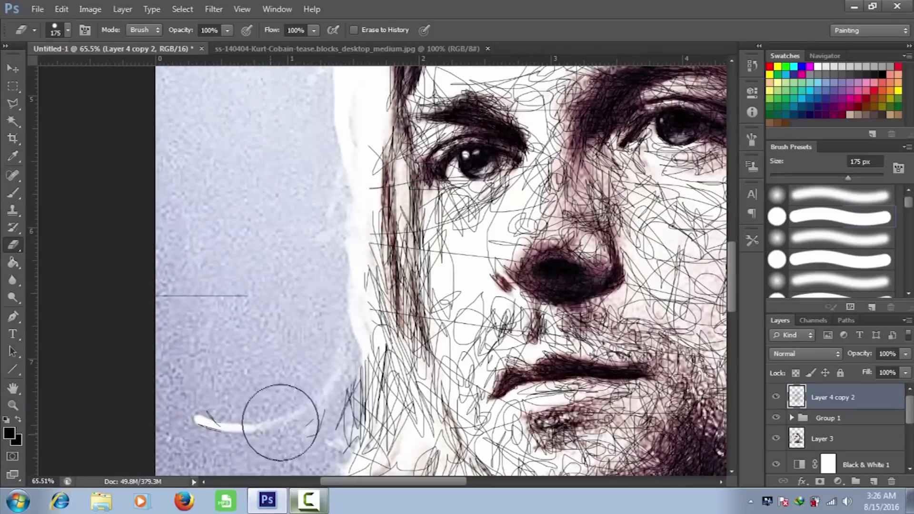
scroll(653, 358, "down", 5)
Fit the whole image on screen and hide Layer 1 beneath the sketch
mouse_move(652, 357)
left_mouse_down()
mouse_move(541, 261)
mouse_move(540, 439)
left_mouse_up()
scroll(573, 302, "up", 3)
key("ctrl+0")
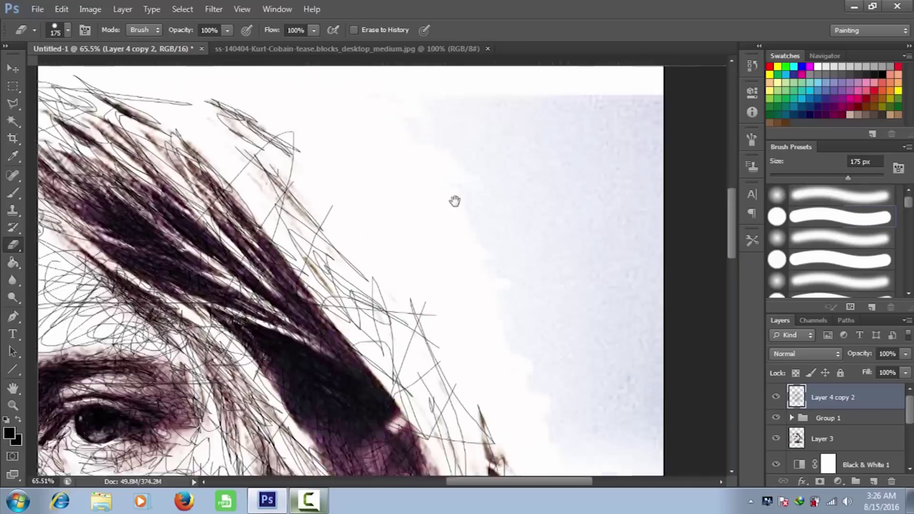
scroll(833, 429, "down", 5)
left_click(776, 439)
scroll(806, 442, "up", 3)
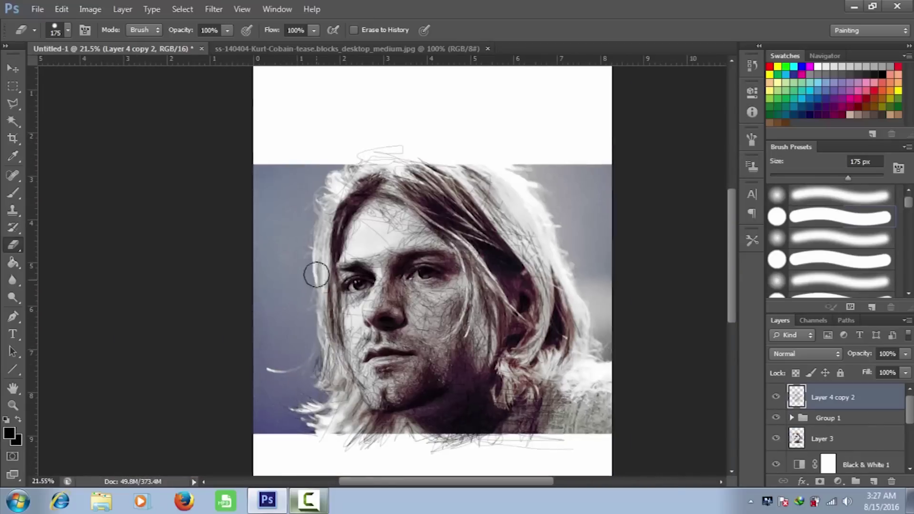
scroll(295, 260, "up", 3)
key("b")
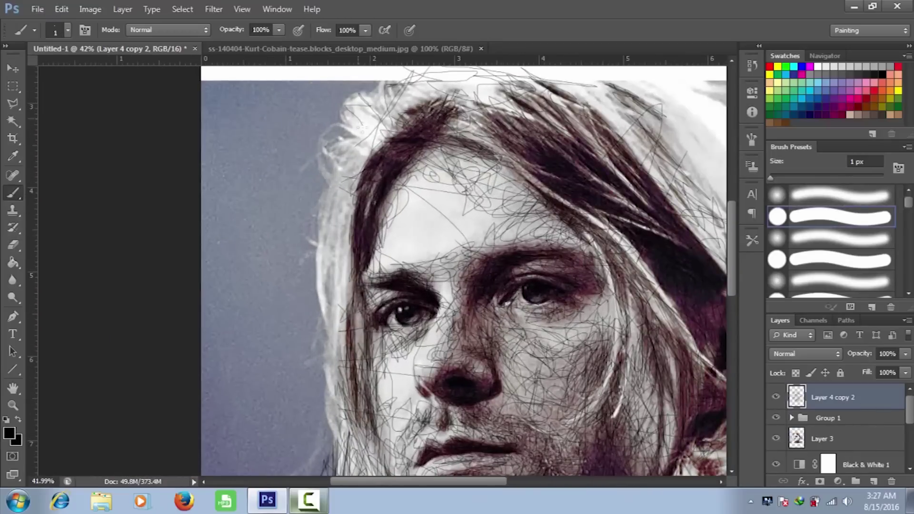
Draw thin 1 px scribble strokes over the hair near the forehead
left_click_drag(335, 383, 388, 211)
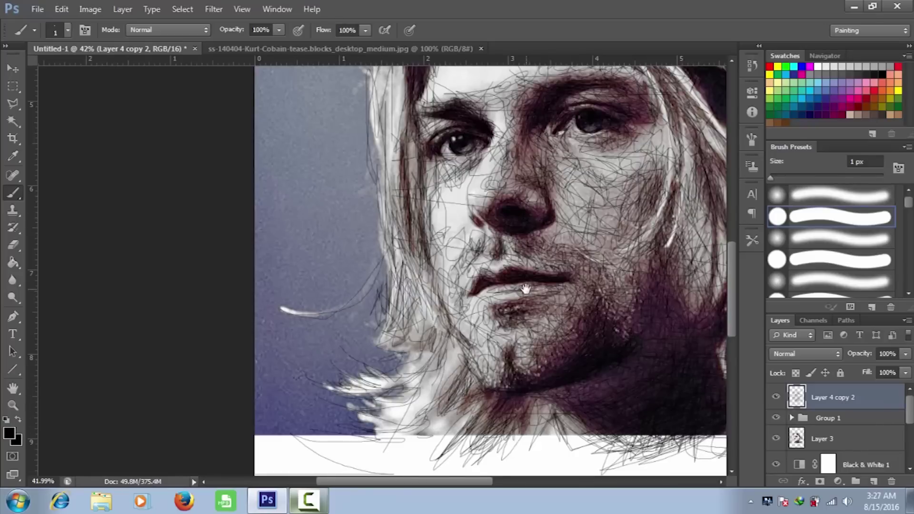
left_click_drag(526, 289, 402, 382)
left_click_drag(404, 190, 378, 265)
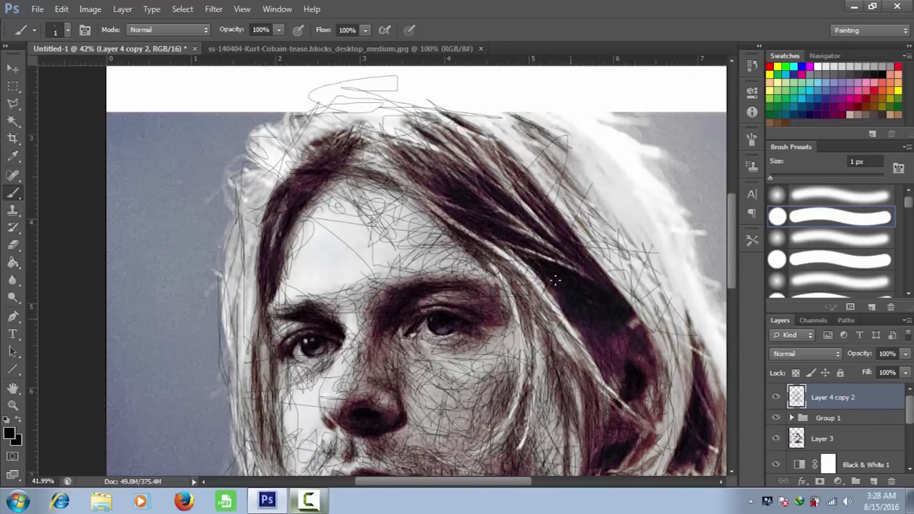
left_click_drag(555, 280, 475, 356)
left_click_drag(476, 310, 540, 246)
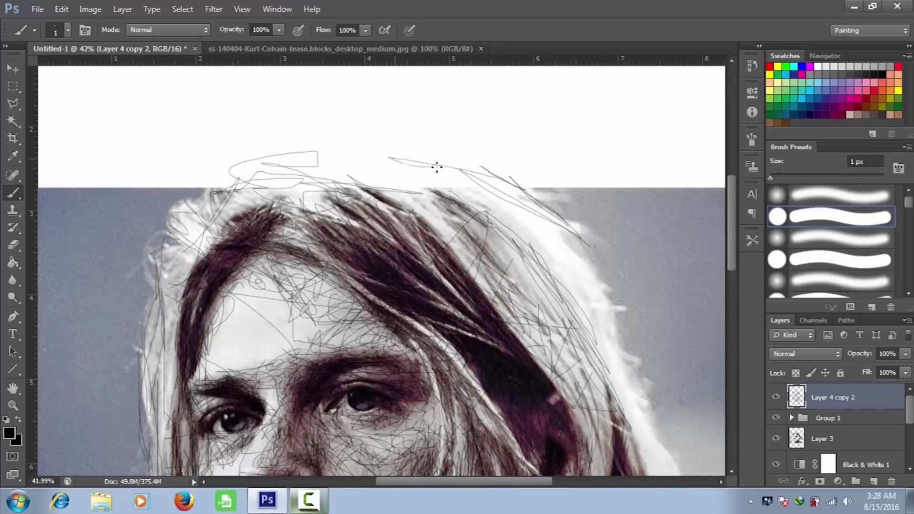
left_click_drag(584, 330, 495, 235)
left_click_drag(595, 452, 508, 390)
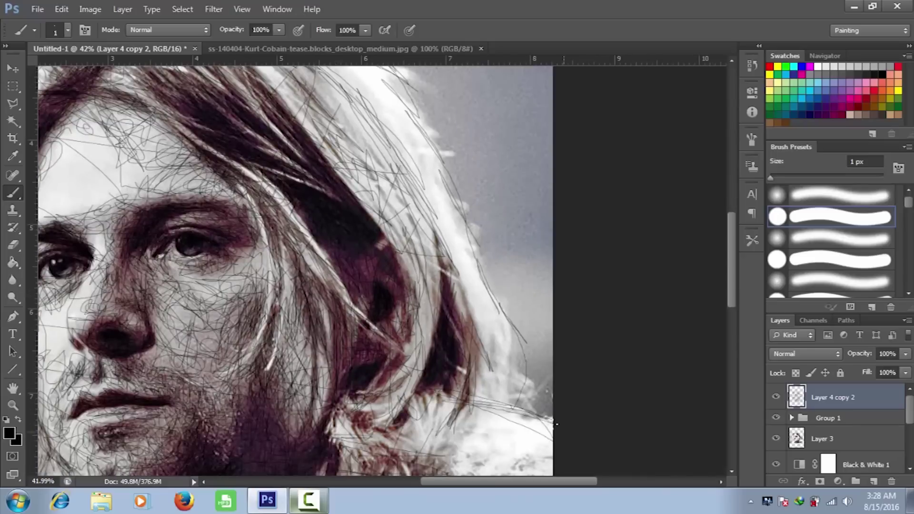
left_click_drag(537, 427, 471, 360)
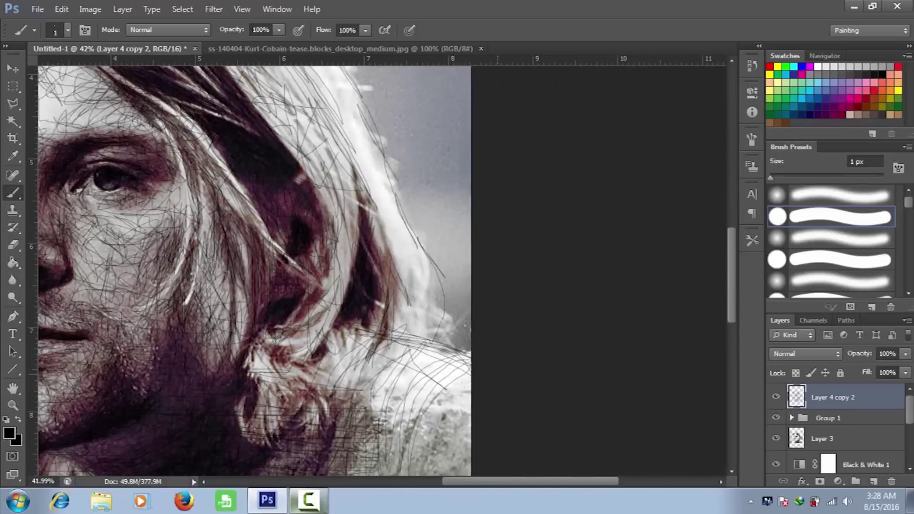
Add more thin strokes across the dark hair close up, then hide Layer 3
left_click_drag(324, 290, 400, 241)
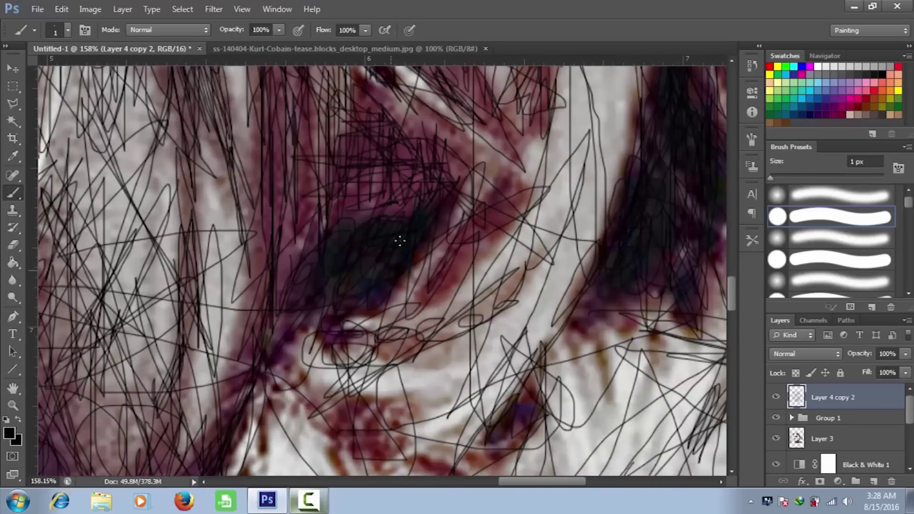
left_click_drag(600, 247, 436, 333)
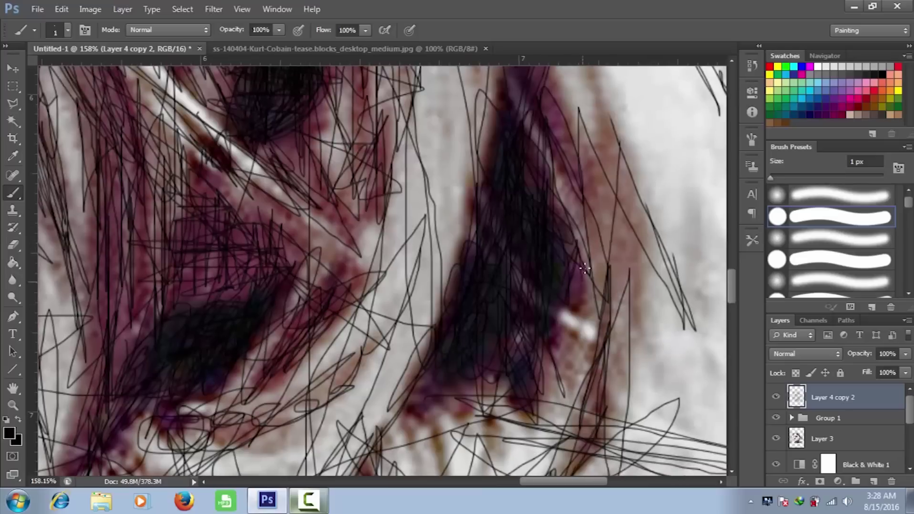
left_click_drag(493, 275, 638, 306)
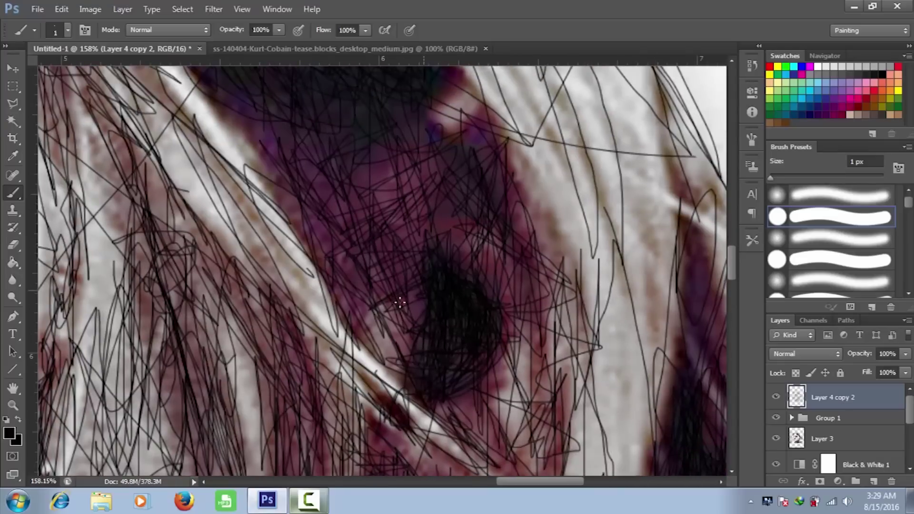
left_click_drag(523, 191, 590, 283)
mouse_move(539, 407)
left_mouse_down()
mouse_move(502, 302)
mouse_move(429, 239)
left_mouse_up()
scroll(381, 143, "down", 3)
scroll(365, 111, "down", 3)
scroll(365, 114, "up", 3)
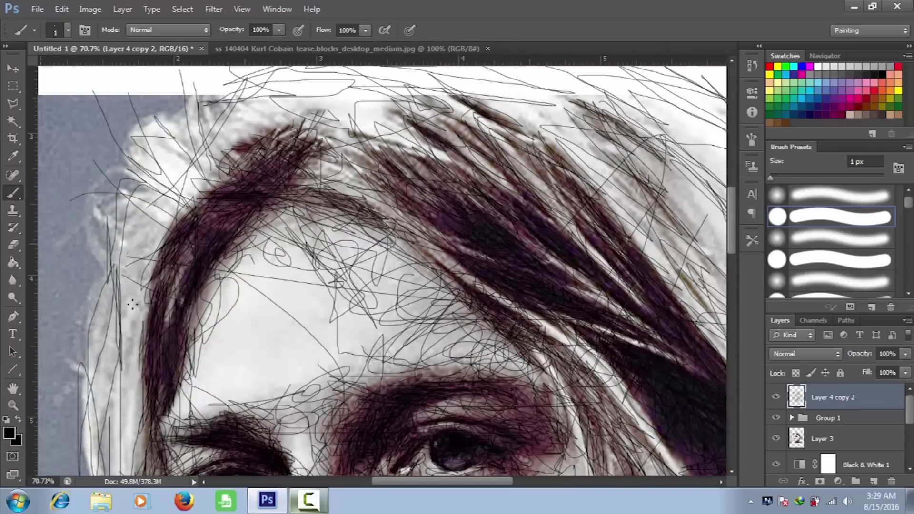
scroll(473, 241, "down", 1)
scroll(473, 241, "down", 1)
scroll(473, 241, "down", 1)
left_click(776, 438)
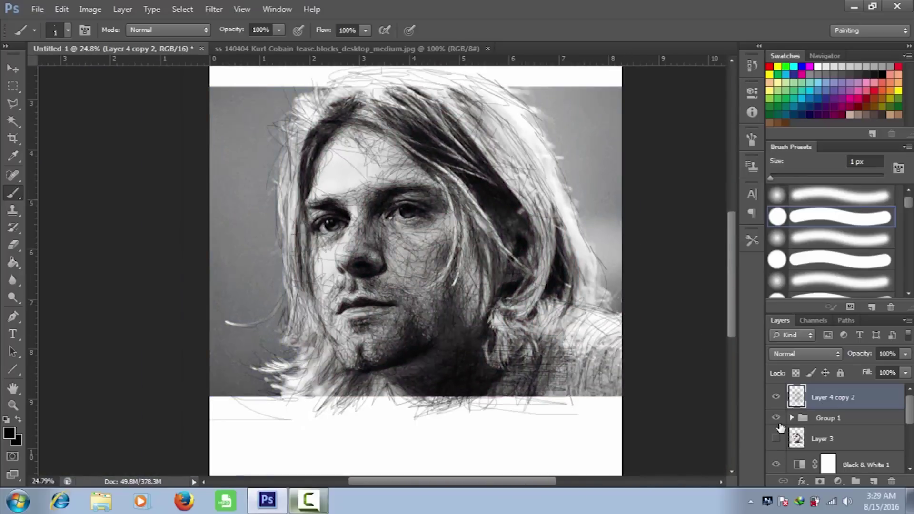
Hide the photo layer and try duplicating the sketch layer, then undo it
scroll(809, 428, "down", 2)
left_click(774, 464)
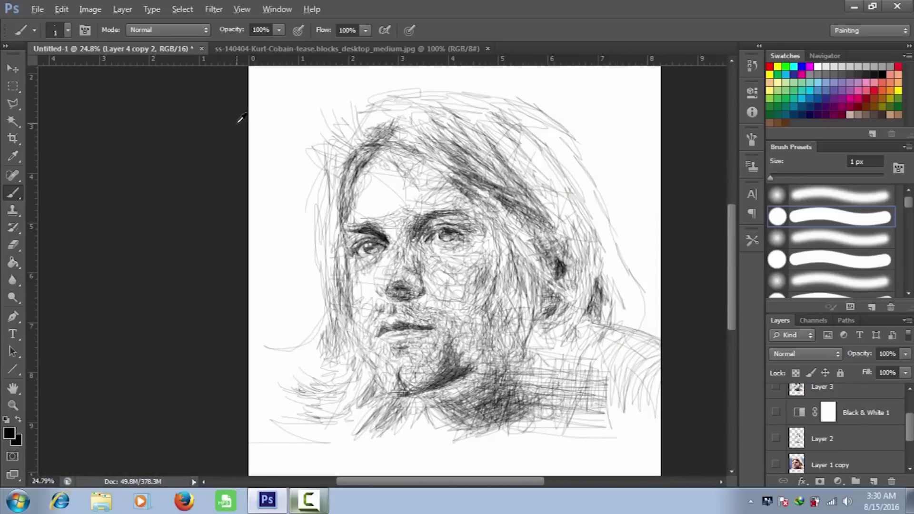
left_click_drag(427, 269, 426, 269)
left_click(14, 87)
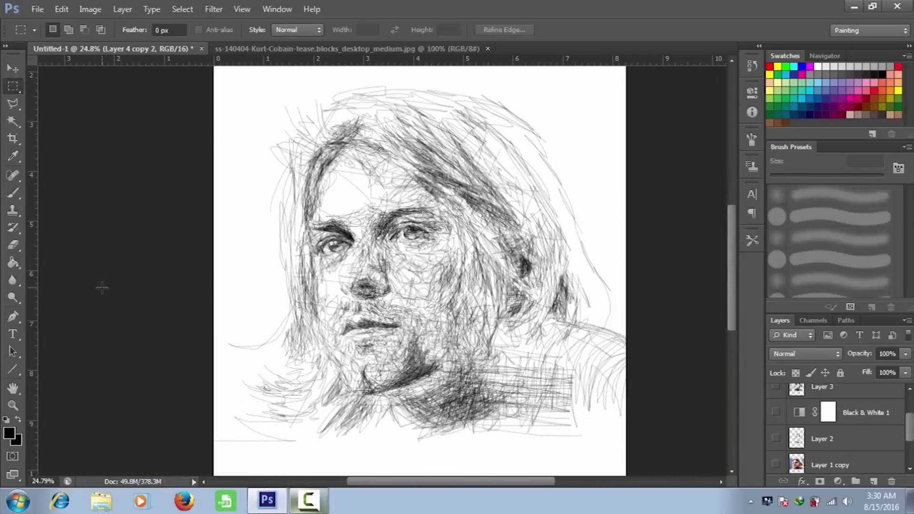
key("ctrl+j")
key("ctrl+z")
key("ctrl+z")
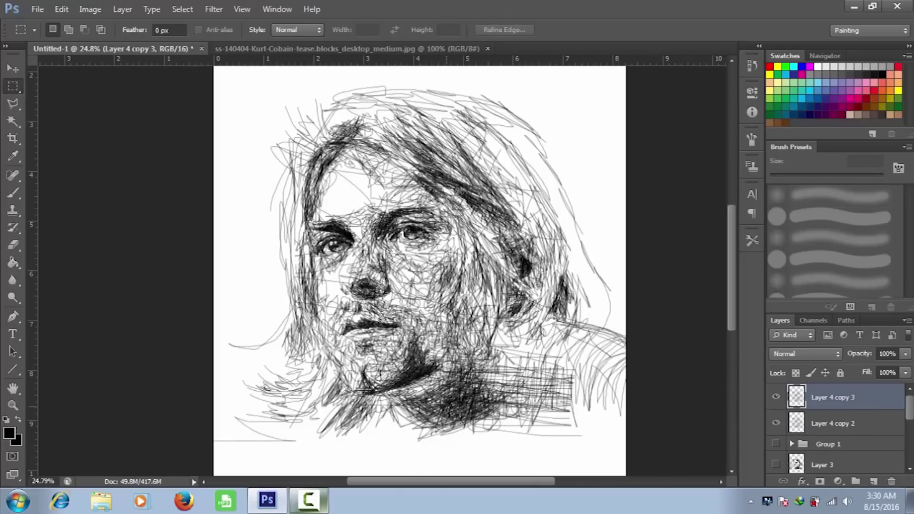
scroll(414, 467, "up", 3)
scroll(415, 467, "up", 2)
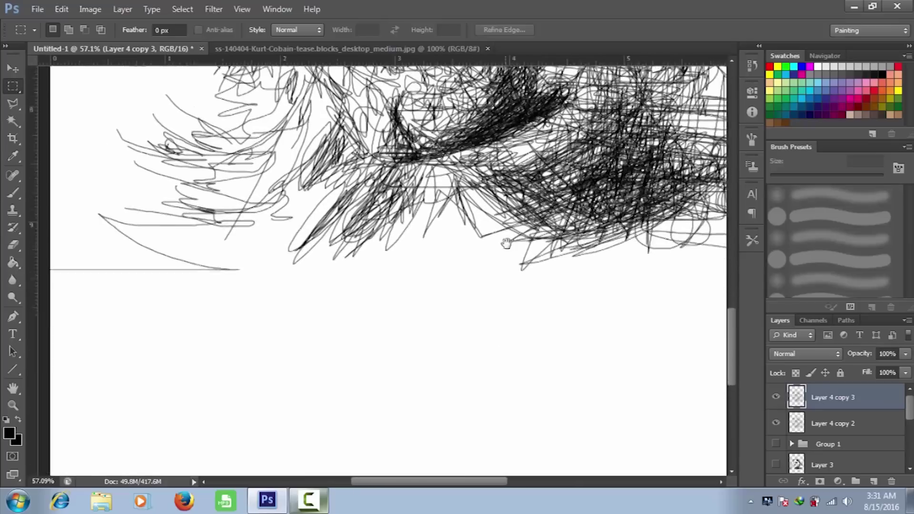
Add a KURT COBAIN title, scaled to about 355% and stretched across the page width
key("t")
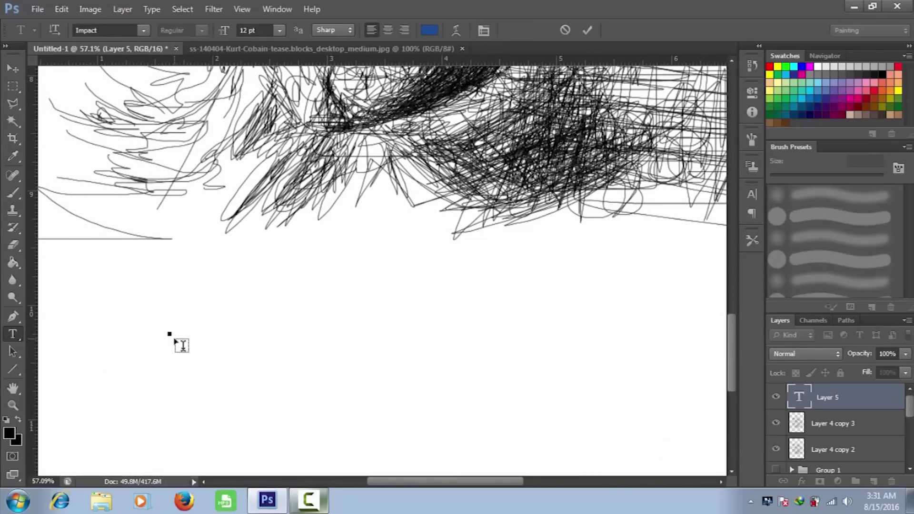
type("KURT COBAIN")
key("ctrl+Return")
key("v")
key("ctrl+t")
left_click_drag(276, 336, 527, 459)
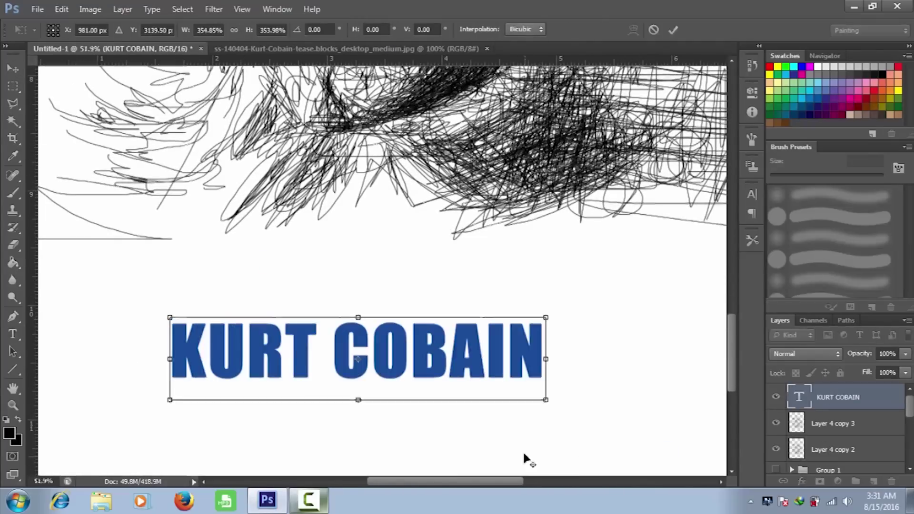
scroll(527, 459, "down", 5)
left_click_drag(340, 324, 582, 317)
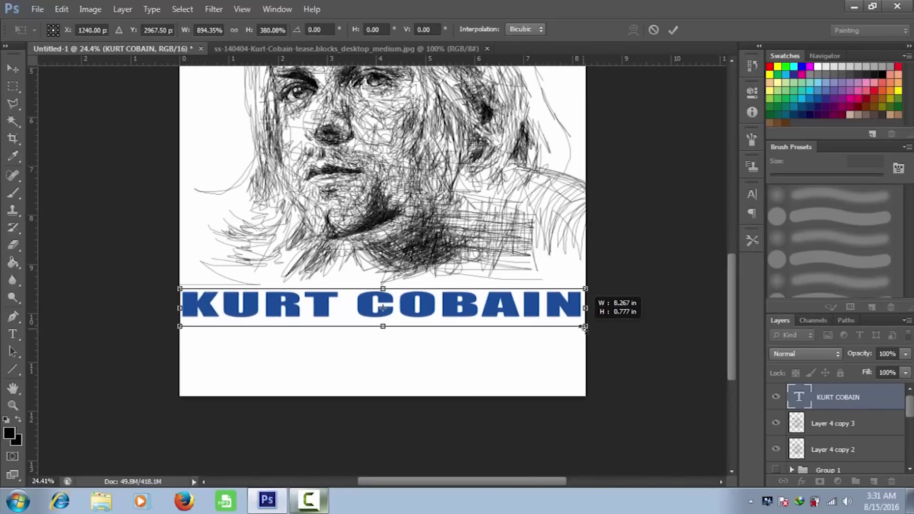
key("Return")
scroll(194, 317, "up", 5)
Scribble dense black 1 px strokes over the K and U of the title
key("b")
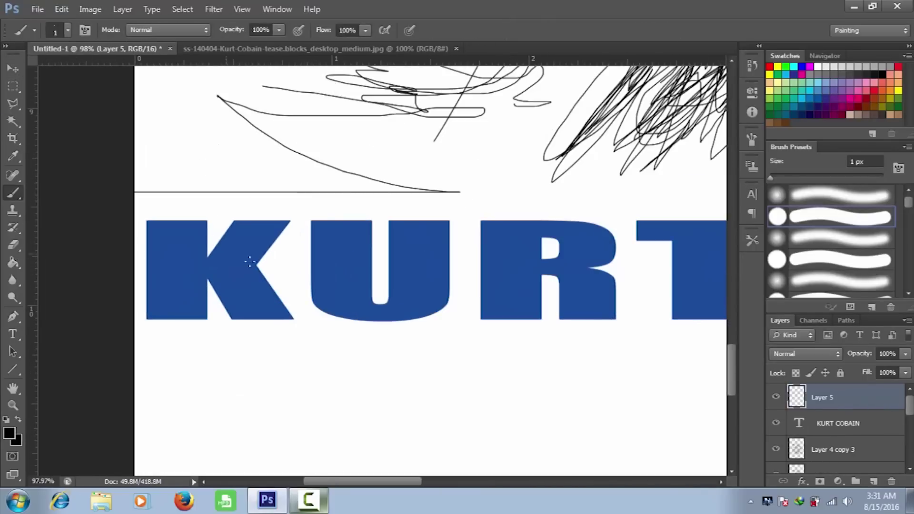
scroll(153, 276, "up", 4)
mouse_move(157, 143)
left_mouse_down()
mouse_move(276, 285)
mouse_move(524, 143)
mouse_move(449, 332)
left_mouse_up()
scroll(449, 331, "right", 5)
left_click_drag(505, 76, 547, 333)
left_click_drag(457, 96, 381, 371)
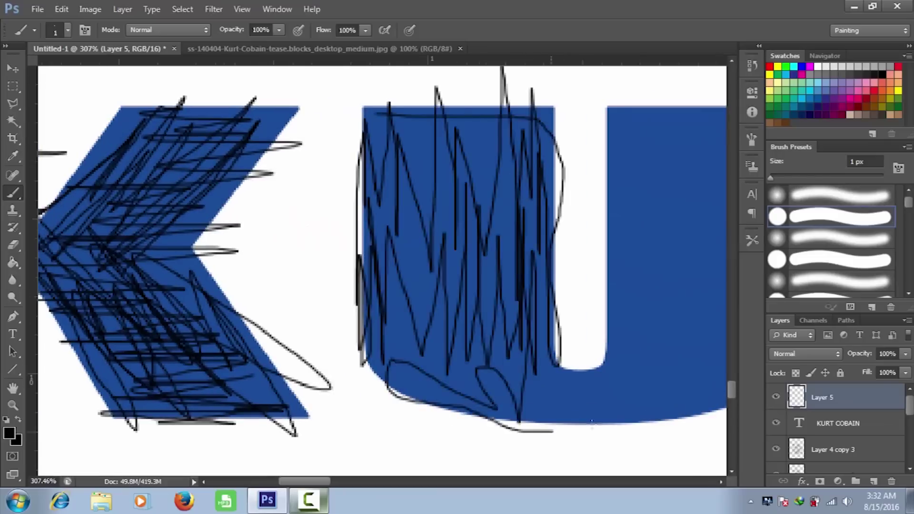
left_click_drag(391, 310, 595, 428)
scroll(523, 286, "right", 3)
mouse_move(433, 333)
left_mouse_down()
mouse_move(581, 247)
mouse_move(426, 353)
left_mouse_up()
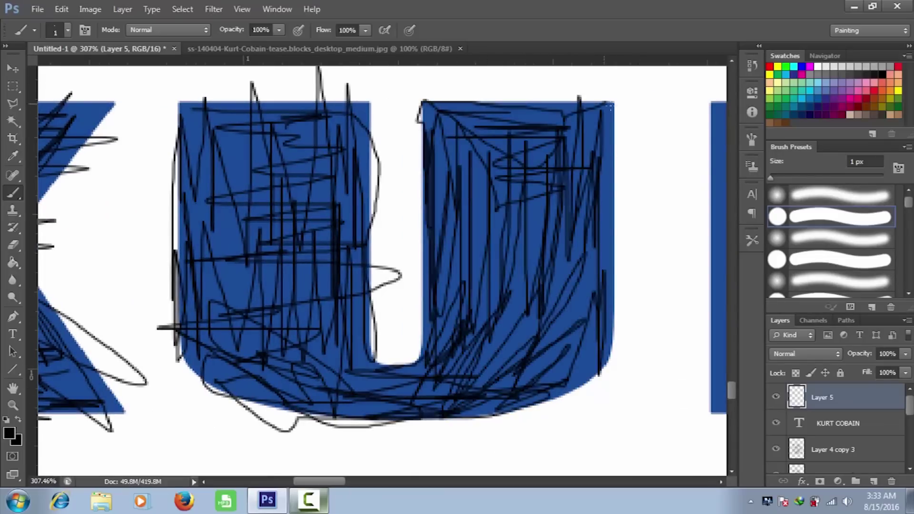
left_click_drag(603, 105, 572, 381)
scroll(285, 310, "right", 5)
scroll(285, 310, "right", 3)
Fill the R and T of KURT with black scribbles
left_click_drag(379, 184, 531, 337)
left_click_drag(305, 200, 266, 419)
scroll(333, 286, "down", 3)
mouse_move(639, 365)
left_mouse_down()
mouse_move(619, 214)
mouse_move(528, 276)
left_mouse_up()
left_click_drag(559, 137, 595, 181)
scroll(476, 238, "up", 3)
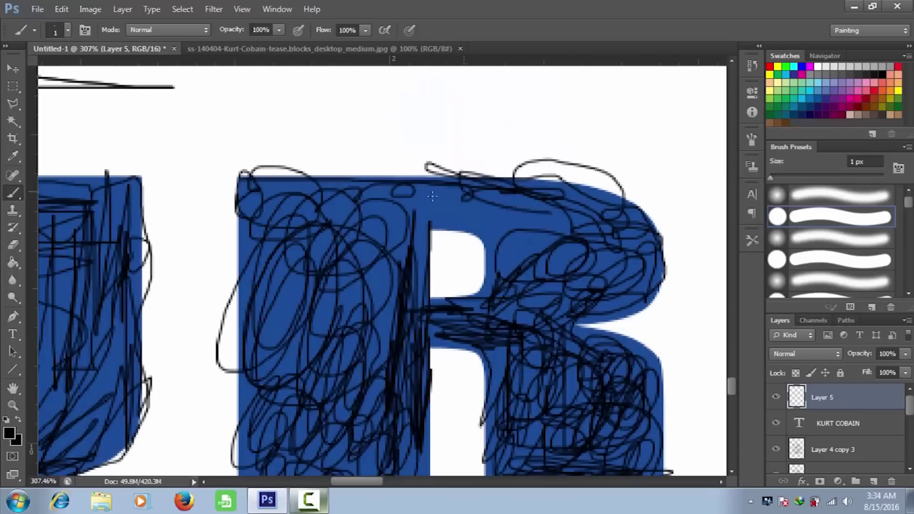
scroll(477, 238, "right", 8)
left_click_drag(229, 247, 667, 233)
left_click_drag(428, 266, 492, 316)
scroll(492, 317, "down", 3)
left_click_drag(338, 266, 548, 286)
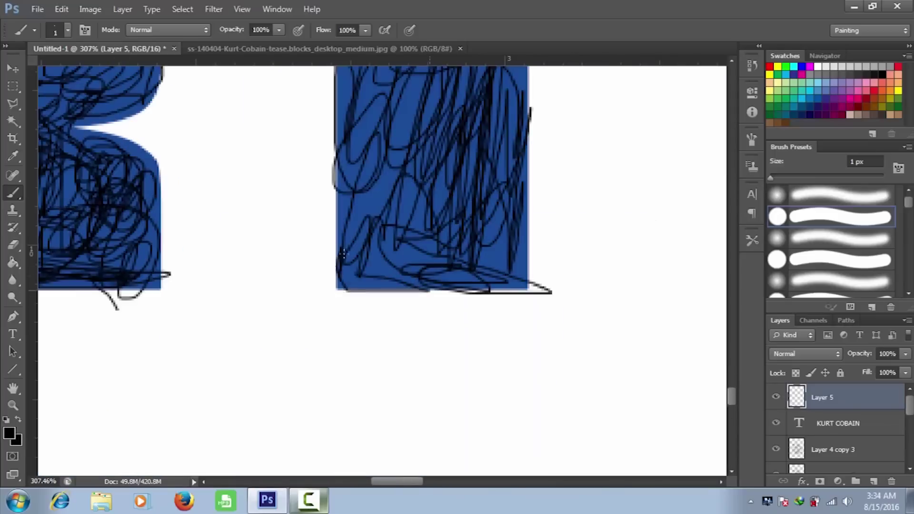
scroll(476, 286, "right", 5)
left_click_drag(477, 247, 662, 276)
mouse_move(290, 161)
left_mouse_down()
mouse_move(634, 252)
mouse_move(437, 425)
mouse_move(619, 347)
left_mouse_up()
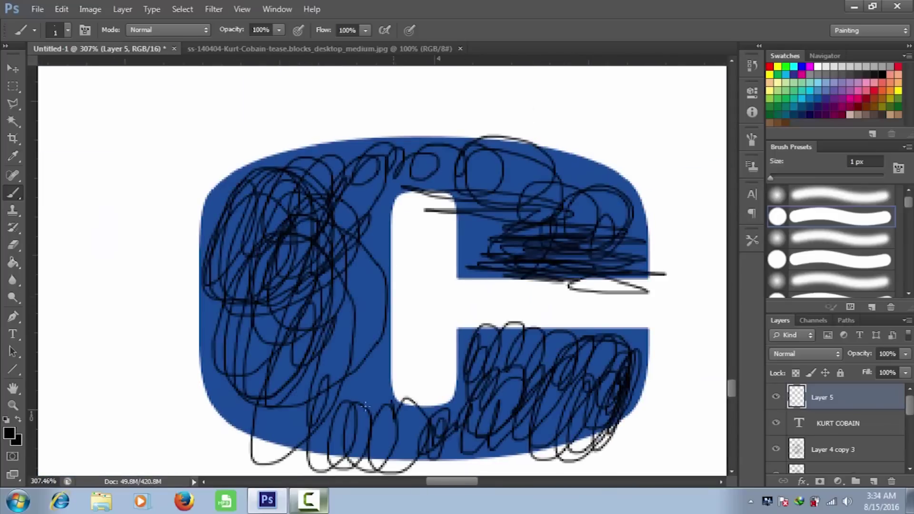
Scribble over the C and O of COBAIN
left_click_drag(333, 238, 533, 346)
left_click_drag(245, 429, 428, 380)
scroll(428, 381, "right", 5)
mouse_move(267, 143)
left_mouse_down()
mouse_move(305, 191)
mouse_move(619, 381)
left_mouse_up()
mouse_move(333, 191)
left_mouse_down()
mouse_move(524, 405)
mouse_move(504, 271)
mouse_move(238, 285)
left_mouse_up()
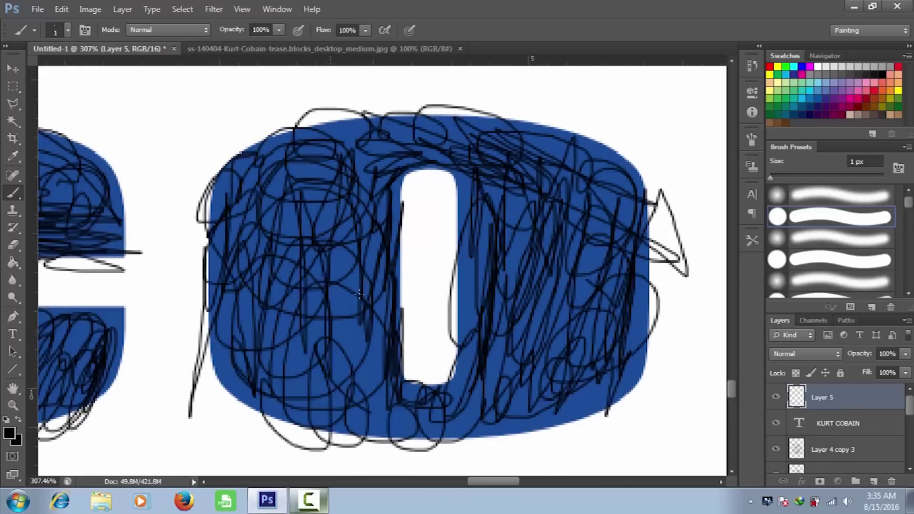
scroll(381, 267, "down", 10)
scroll(255, 264, "up", 8)
Finish the lettering by scribbling over the B, A, I and N
left_click_drag(190, 215, 255, 265)
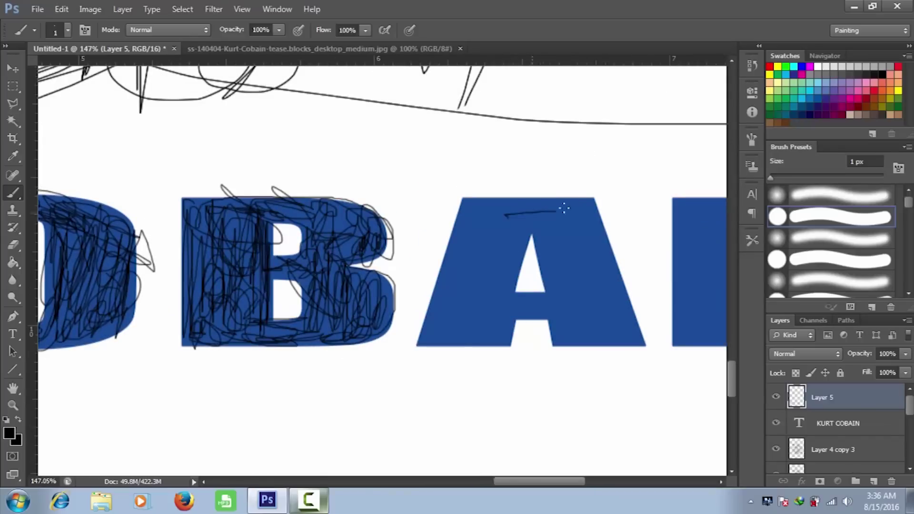
left_click_drag(518, 261, 534, 295)
scroll(533, 295, "up", 5)
left_click_drag(333, 190, 428, 381)
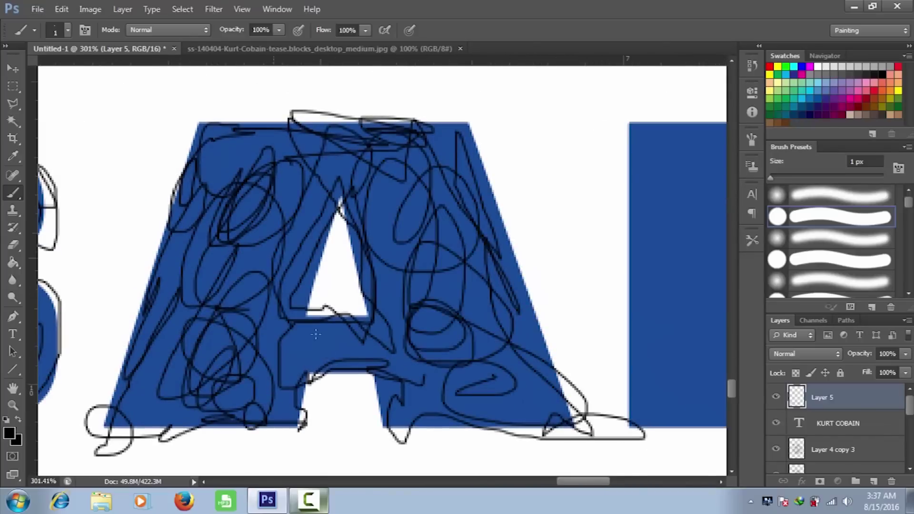
scroll(428, 381, "right", 5)
left_click_drag(310, 142, 452, 334)
left_click_drag(285, 238, 459, 325)
scroll(459, 325, "right", 5)
left_click_drag(273, 224, 429, 334)
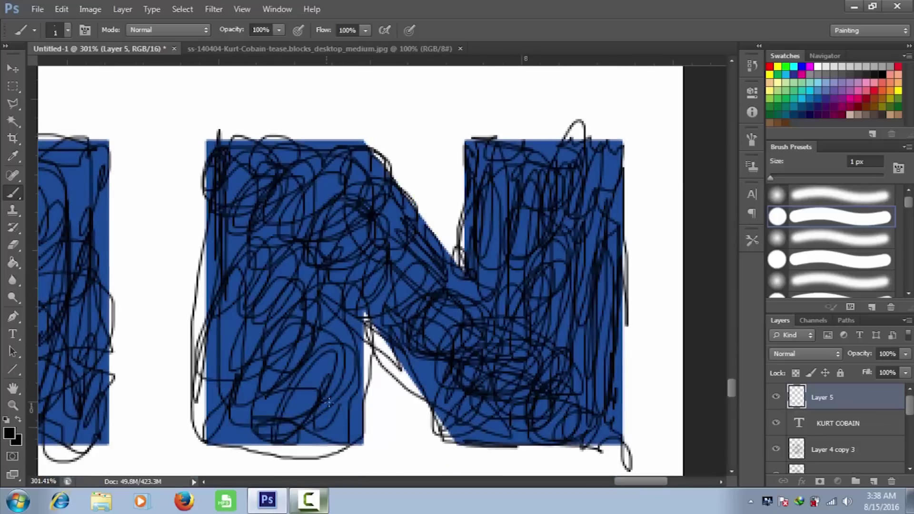
scroll(543, 421, "down", 5)
scroll(308, 318, "up", 3)
scroll(339, 326, "down", 3)
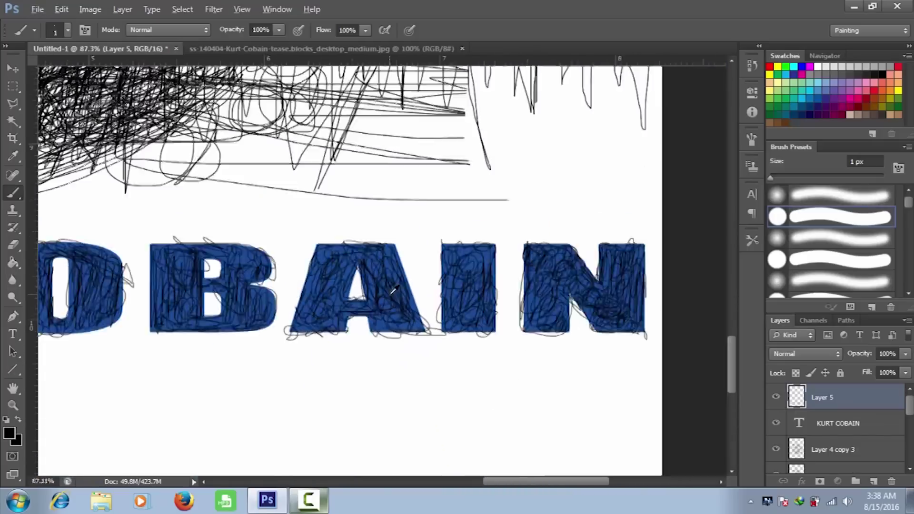
scroll(247, 333, "up", 2)
key("t")
left_click(38, 9)
Open Ibnu JAMB.png from the File Photoshop folder and place it below the title
left_click(46, 35)
left_click(540, 91)
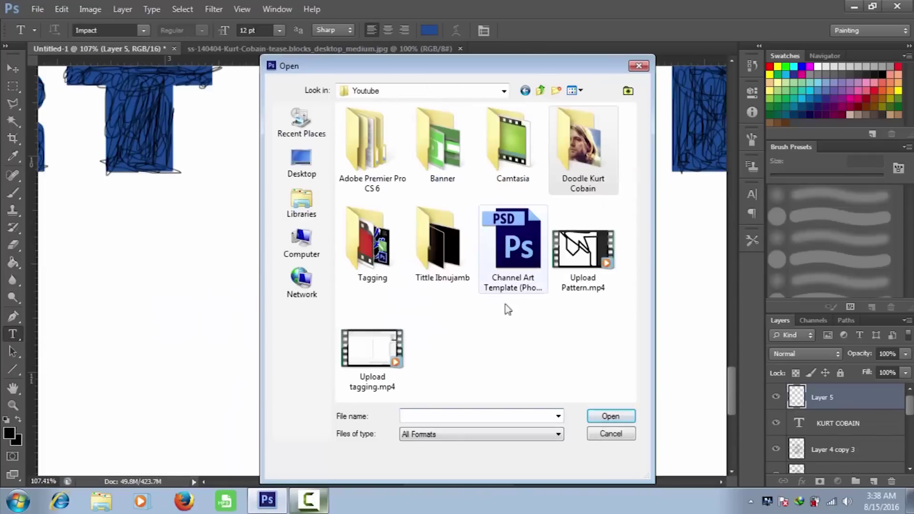
double_click(372, 214)
key("BackSpace")
key("BackSpace")
double_click(447, 150)
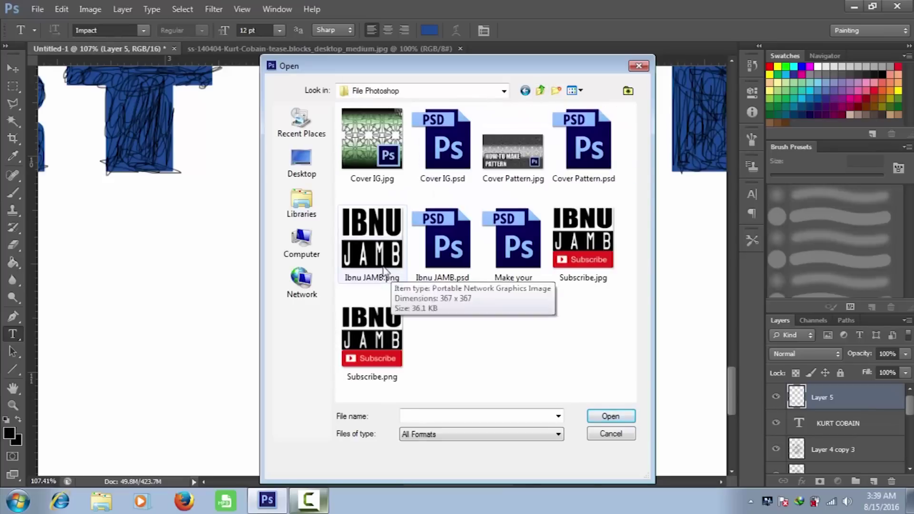
left_click(611, 417)
left_click_drag(305, 191, 383, 436)
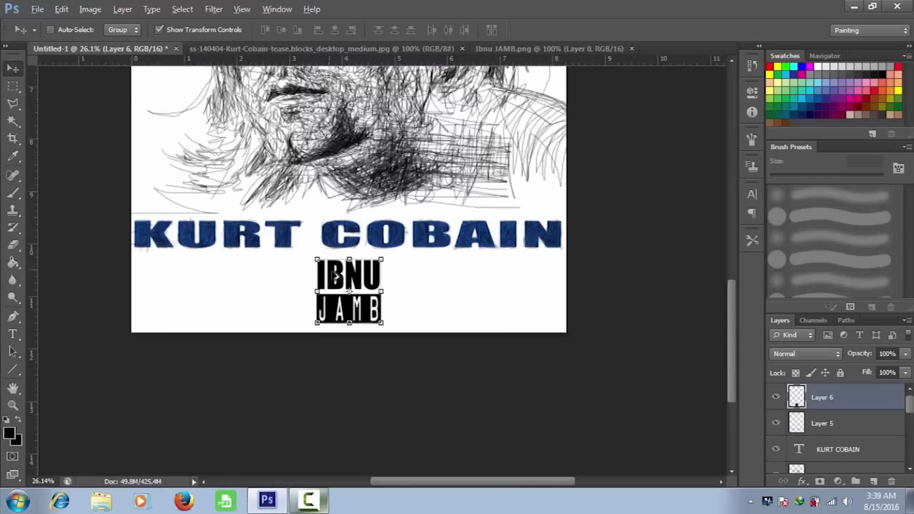
Crop the poster to a portrait-shaped selection
key("m")
left_click_drag(247, 110, 518, 426)
key("c")
key("Return")
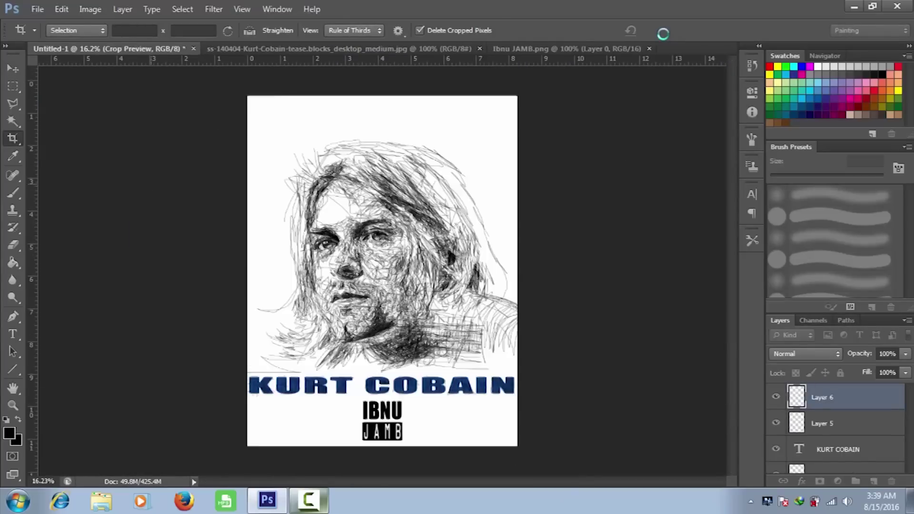
key("m")
Hide the blue KURT COBAIN text layer and duplicate the scribbled Layer 5
left_click(776, 449)
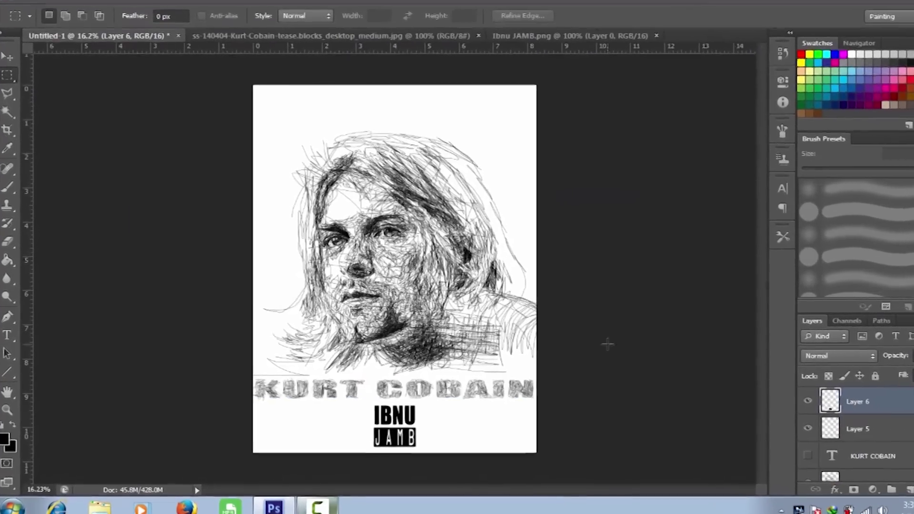
scroll(390, 404, "up", 3)
scroll(284, 462, "down", 3)
left_click(874, 431)
key("ctrl+j")
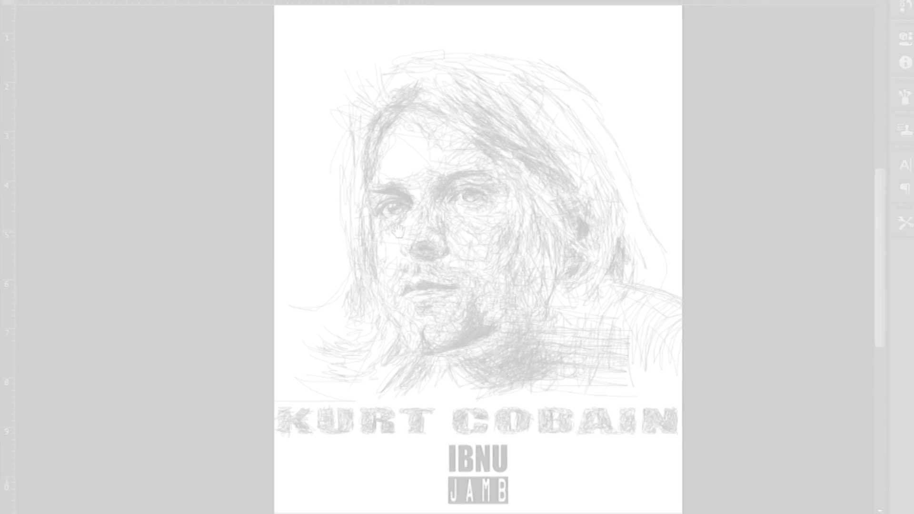